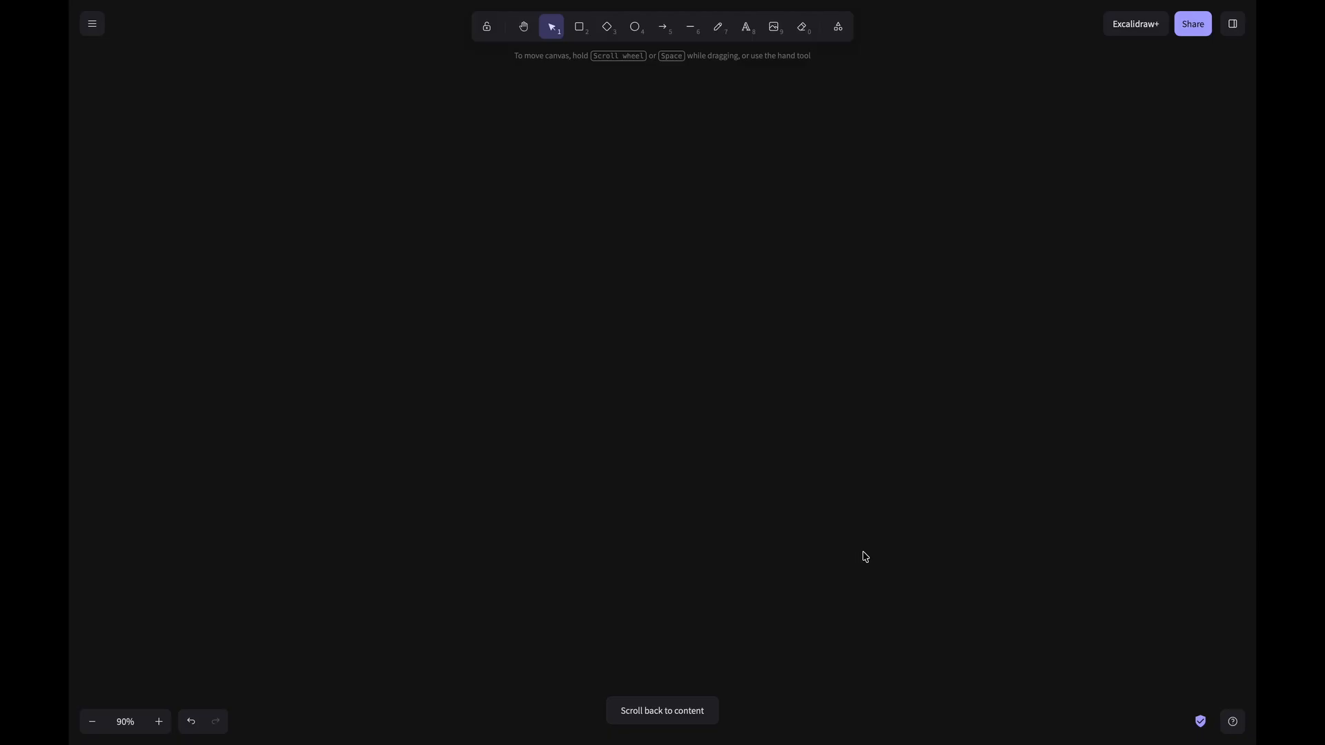
Paste the "publishers" box onto the canvas, place a duplicate to its right, and relabel the duplicate "zone".
left_click(464, 363)
key("ctrl+v")
key("ctrl+d")
left_click_drag(464, 363, 621, 361)
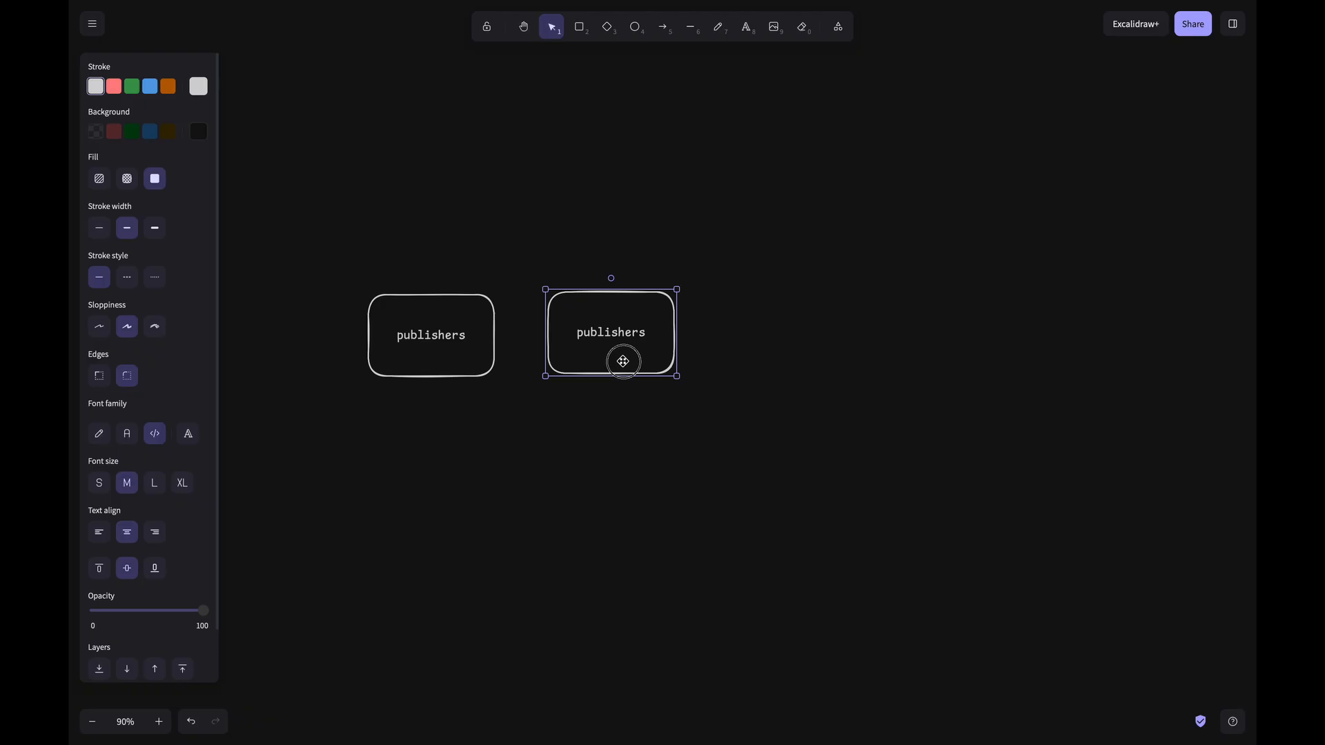
double_click(621, 361)
type("zone")
key("Escape")
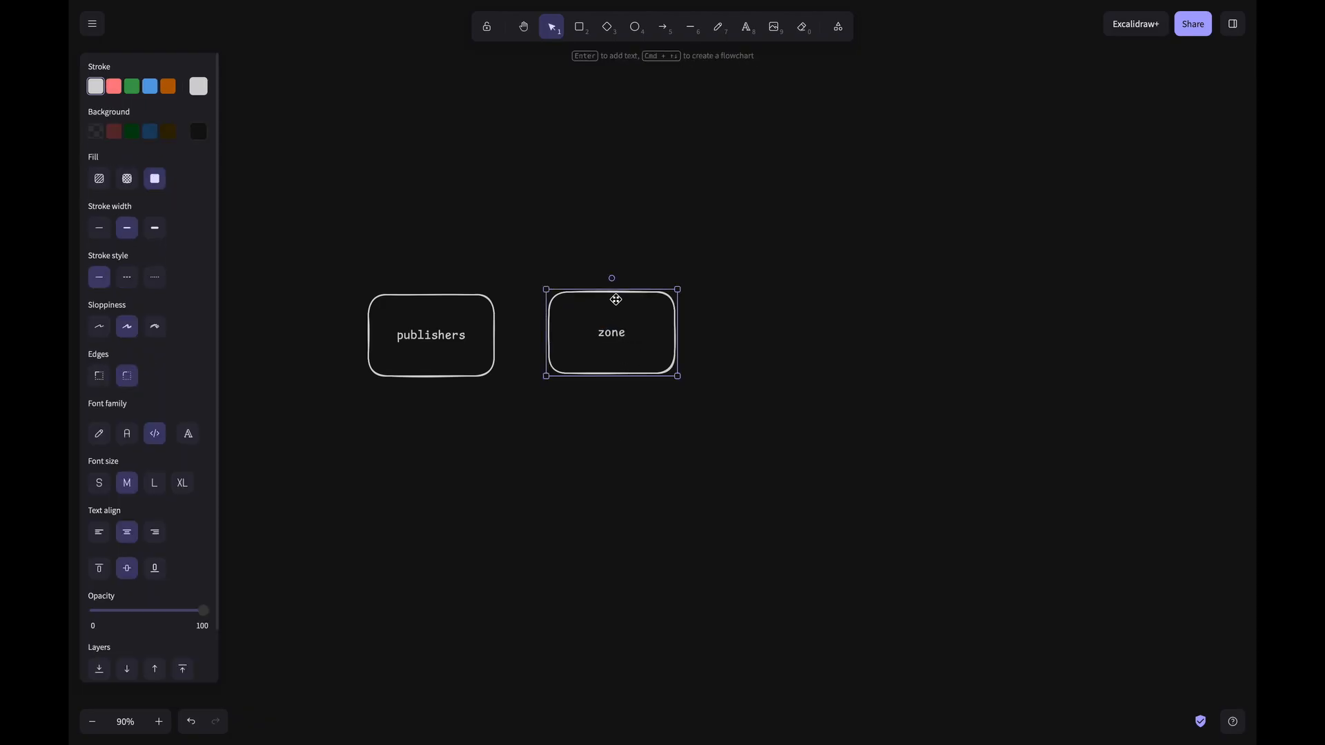
Duplicate the "zone" box three times to form an offset stack of four.
key("ctrl+d")
key("ctrl+d")
key("ctrl+d")
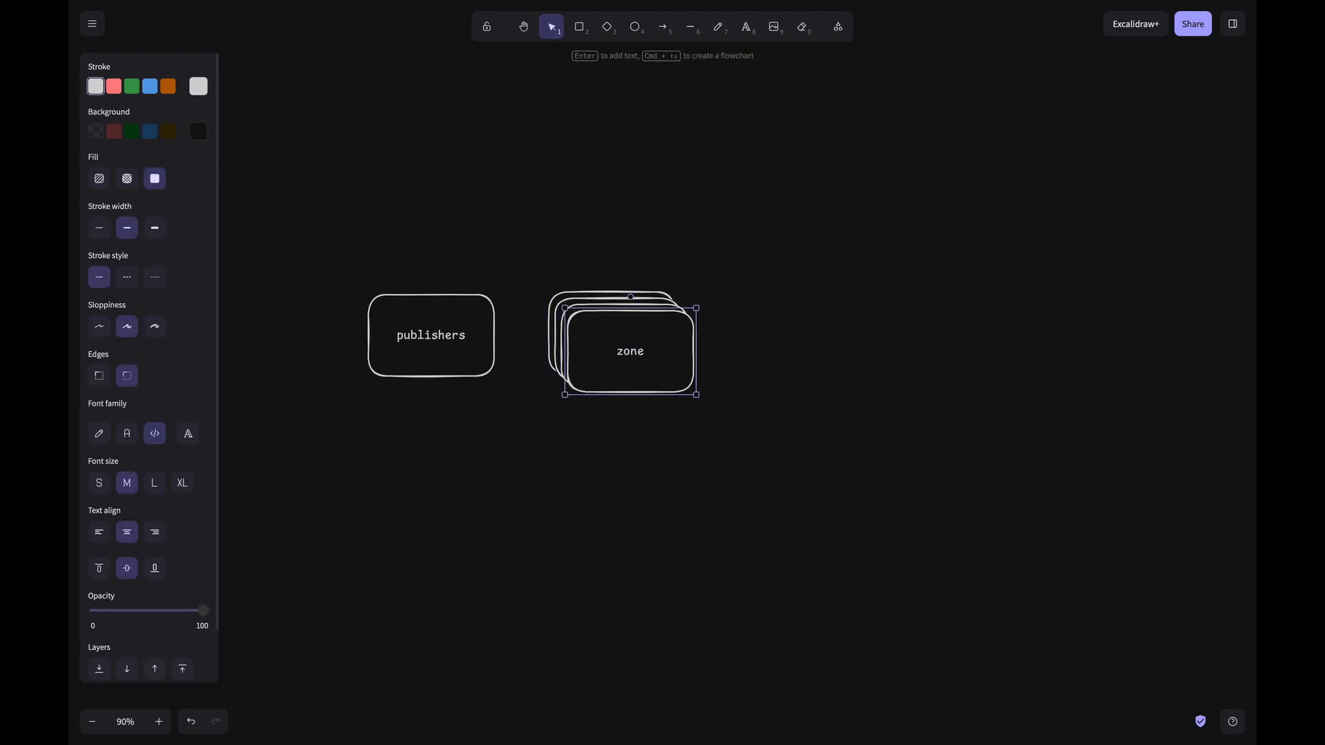
left_click(636, 453)
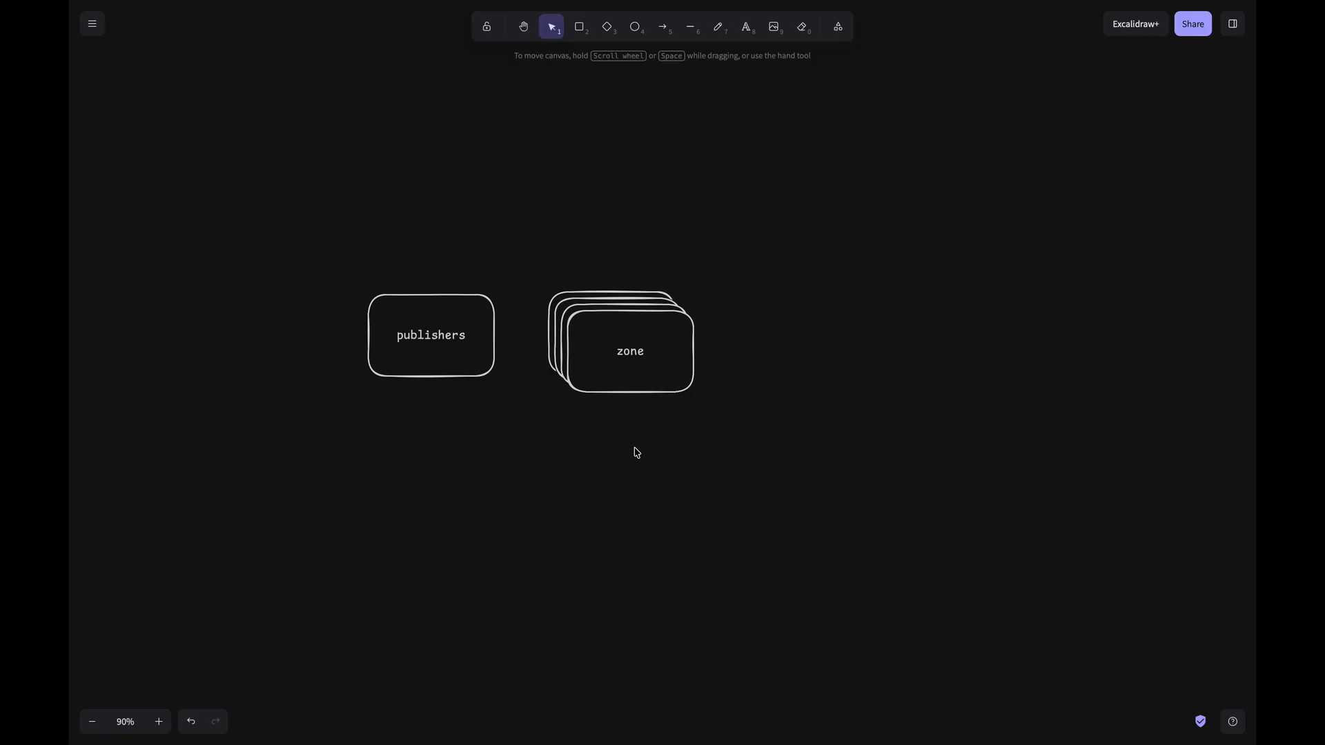
Duplicate the front "zone" box, place the copy right of the stack, and relabel it "location".
left_click(633, 340)
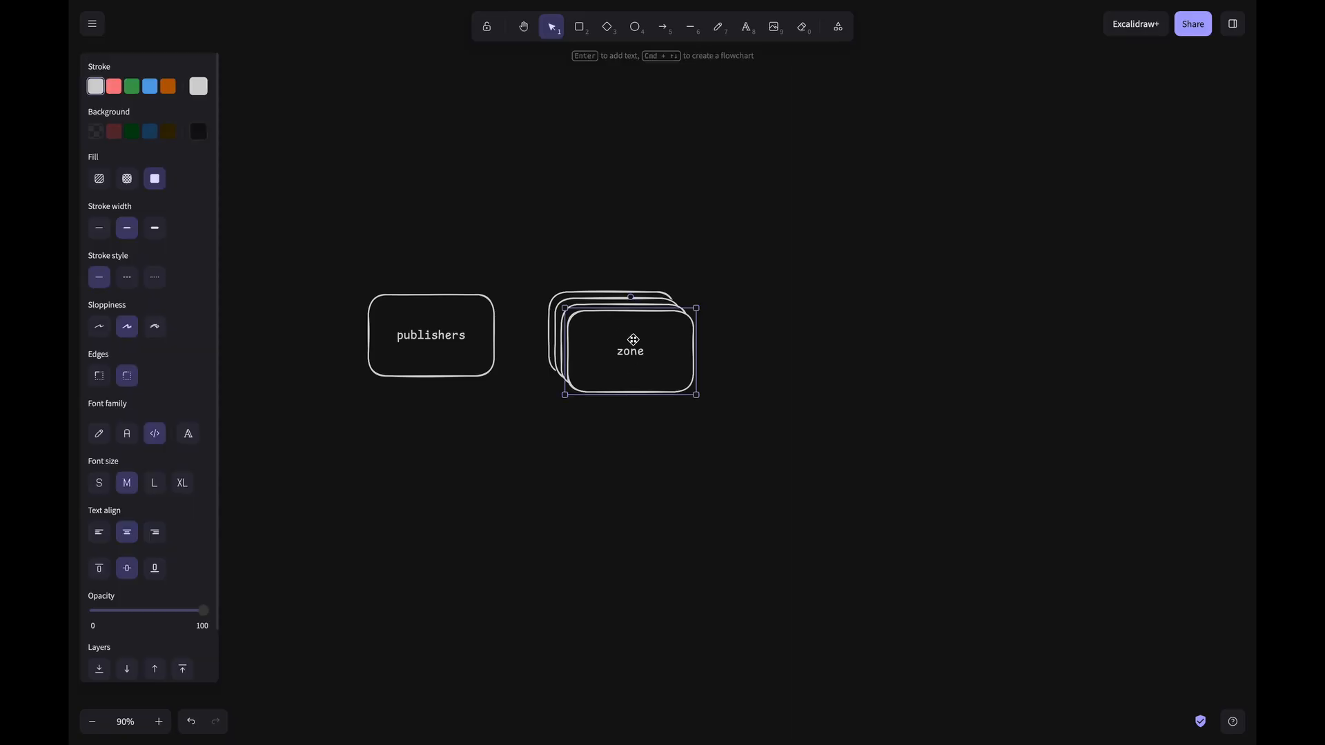
key("super+d")
left_click_drag(632, 340, 820, 297)
key("Return")
type("location")
key("Escape")
Duplicate the "location" box three times to form an offset stack of four.
key("super+d")
key("super+d")
key("super+d")
left_click(809, 423)
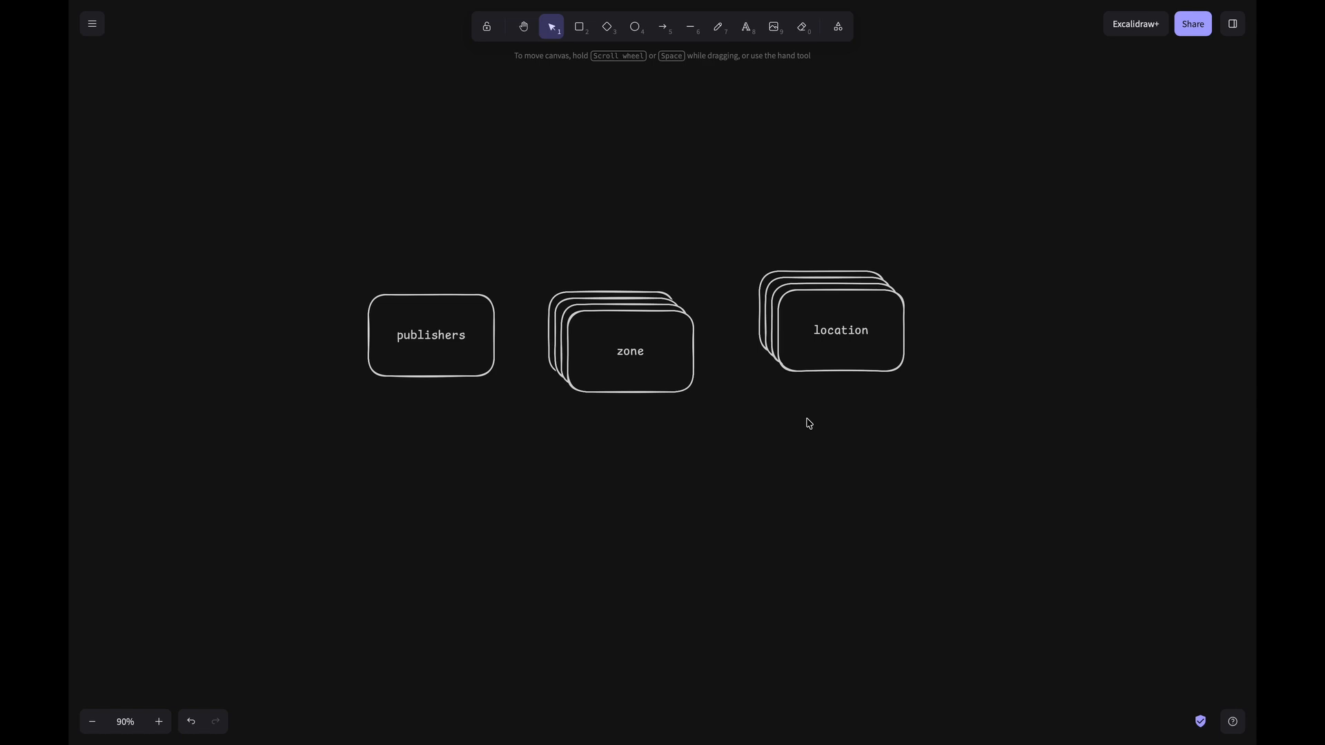
Add an offset stack of four boxes labelled "schedule" to the right of the "location" stack.
key("super+z")
key("super+shift+z")
key("super+shift+z")
Draw an arrow from "publishers" to the "zone" stack and make it an elbow arrow with a solid stroke.
key("a")
left_click_drag(498, 345, 541, 333)
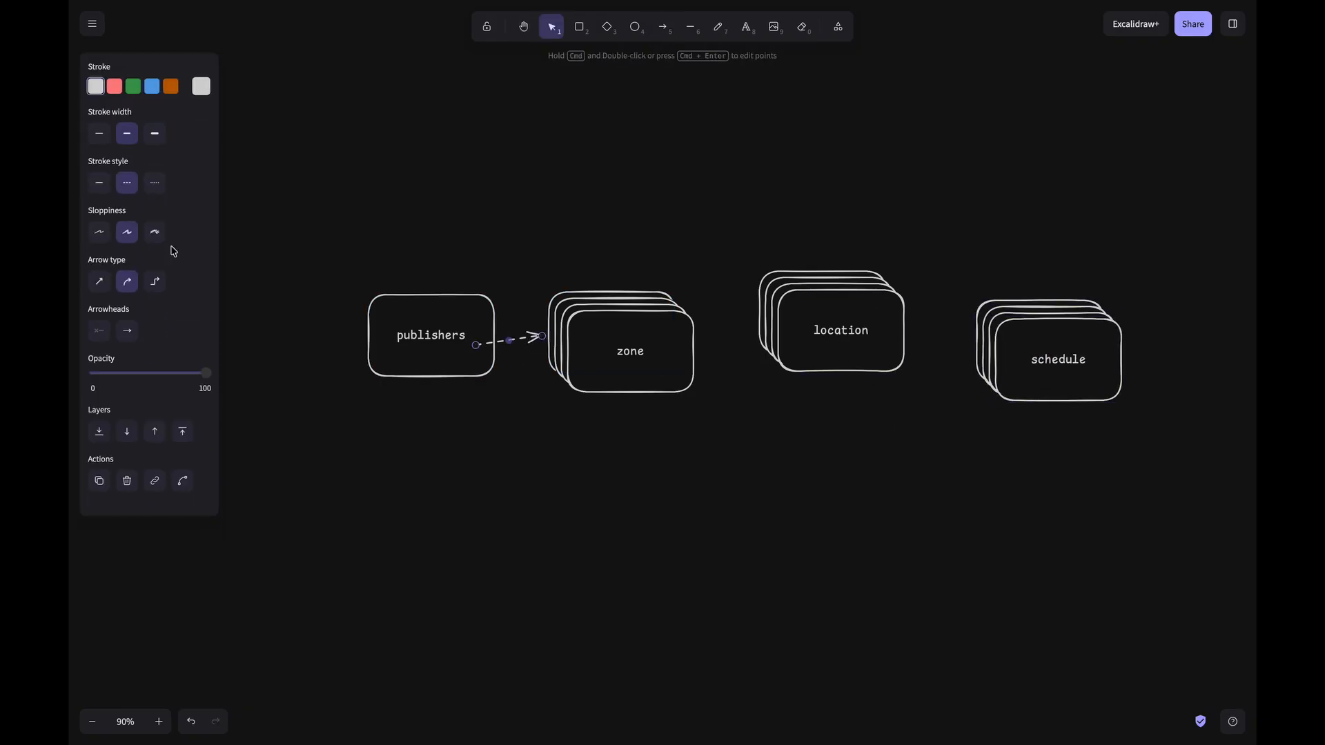
left_click(154, 282)
left_click(99, 183)
Connect the "zone" stack to "location" and the "location" stack to "schedule" with elbow arrows.
key("a")
left_click_drag(697, 351, 752, 311)
key("a")
left_click_drag(906, 330, 973, 341)
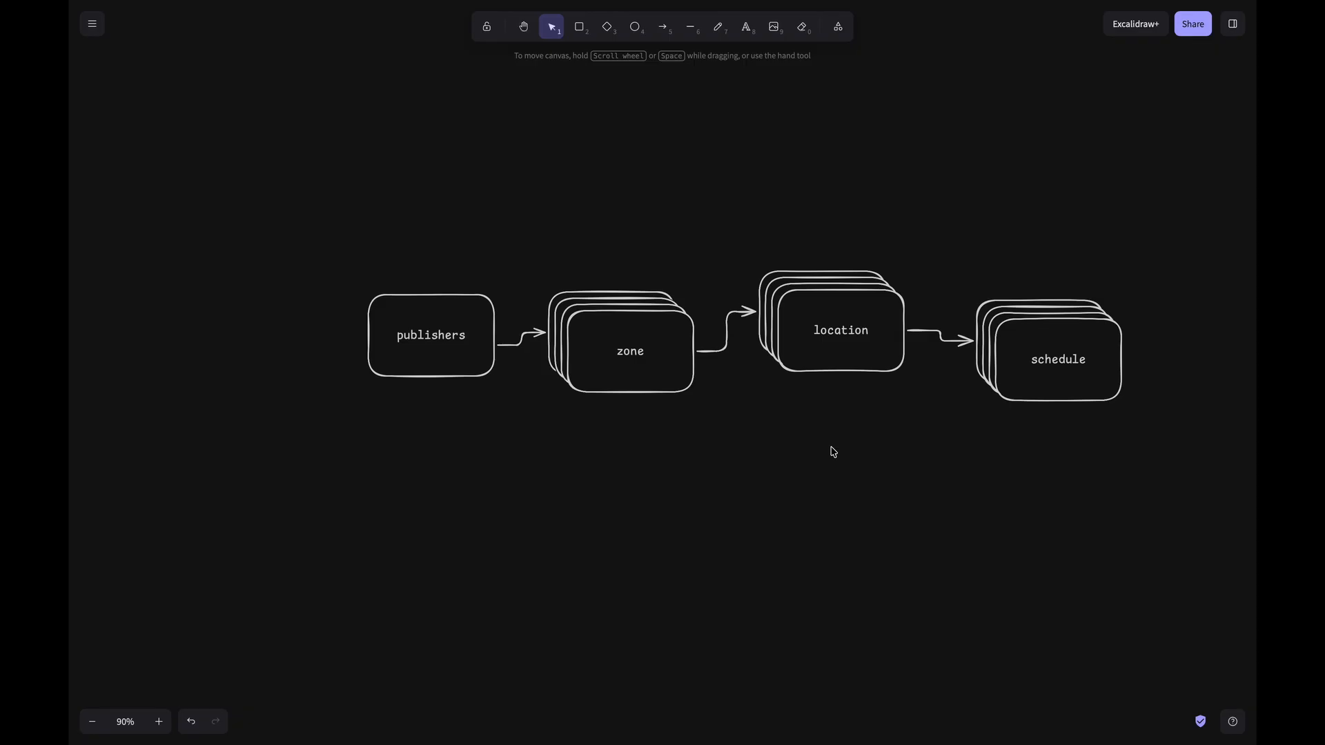
Add a text note below the diagram reading "7am-7pm >> 6 shifts per day" with a second line "x 4 locations".
key("t")
left_click(539, 505)
type("7am-7pm >> ")
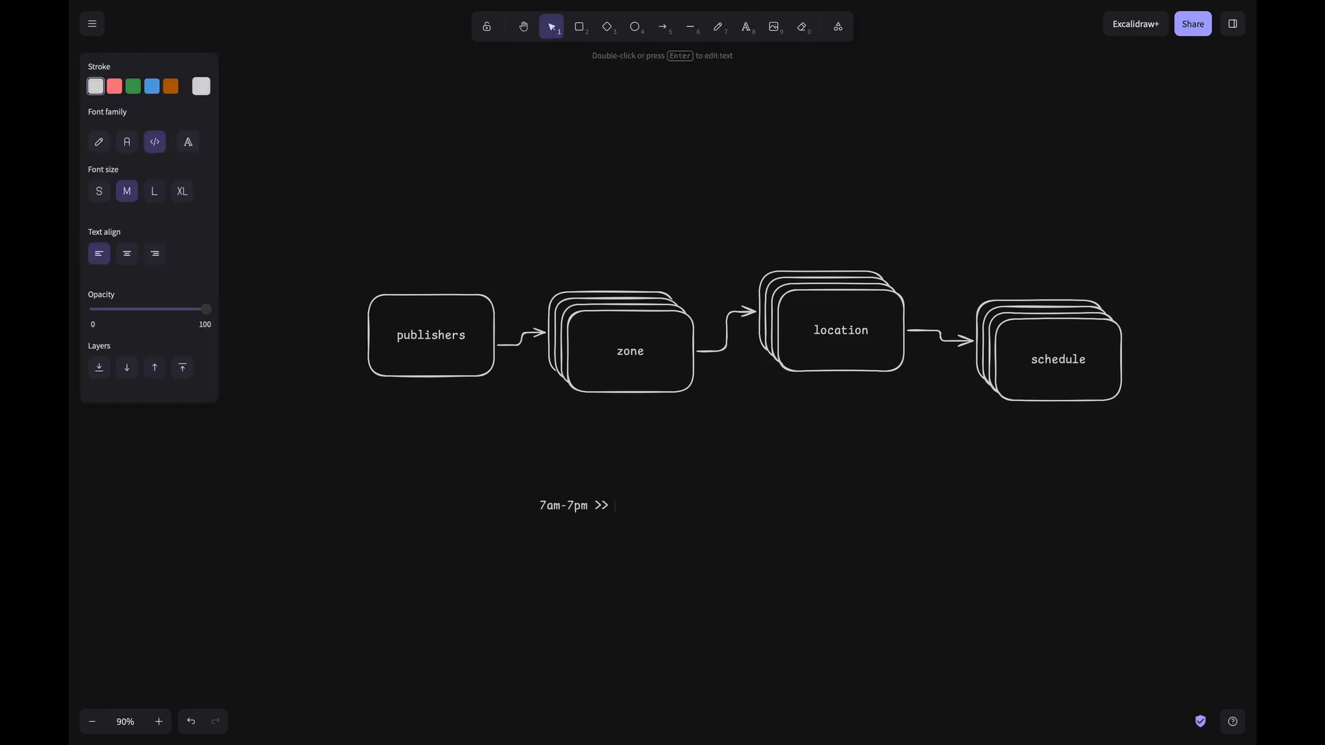
type("6 shifts per day")
key("Return")
type("x ")
type("4 locations")
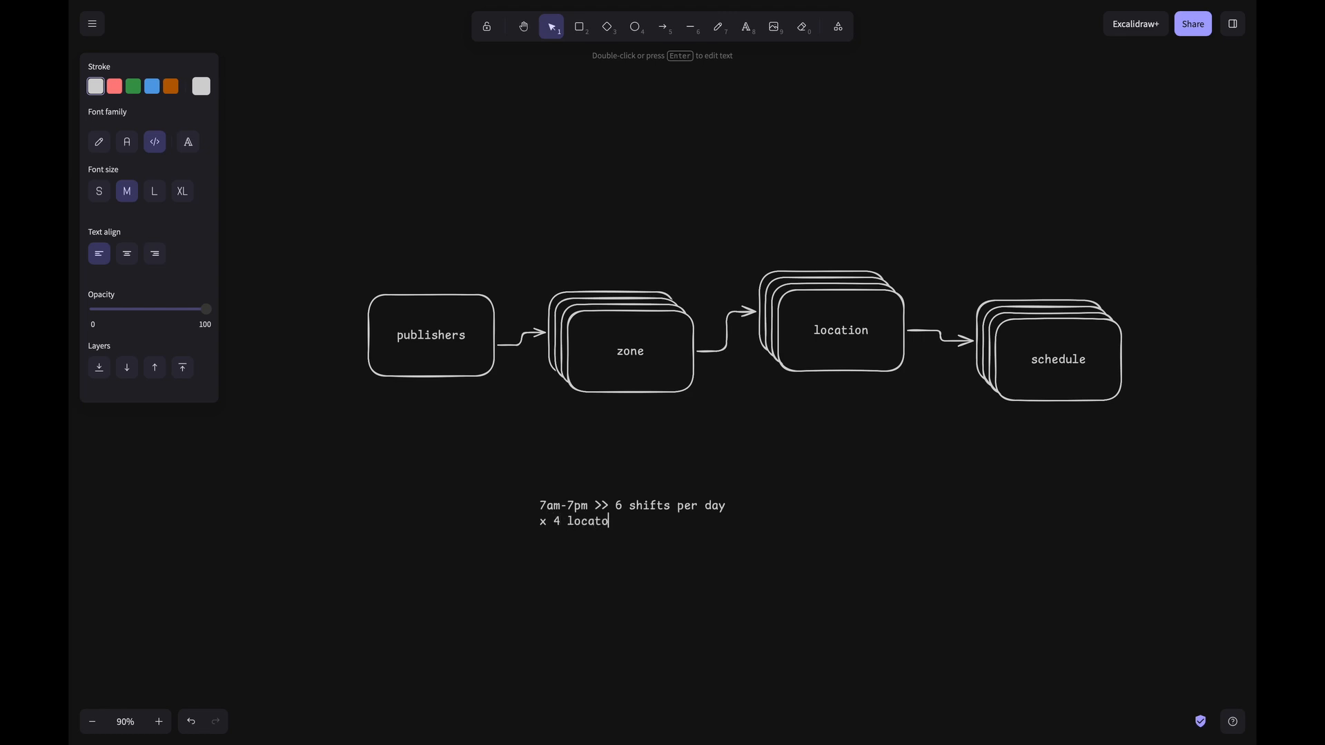
Continue the note with the lines "x 4 publishers per shift" and "= 96 publishers per day".
key("Return")
type("x 4 publishers per shift")
key("Return")
type("= ")
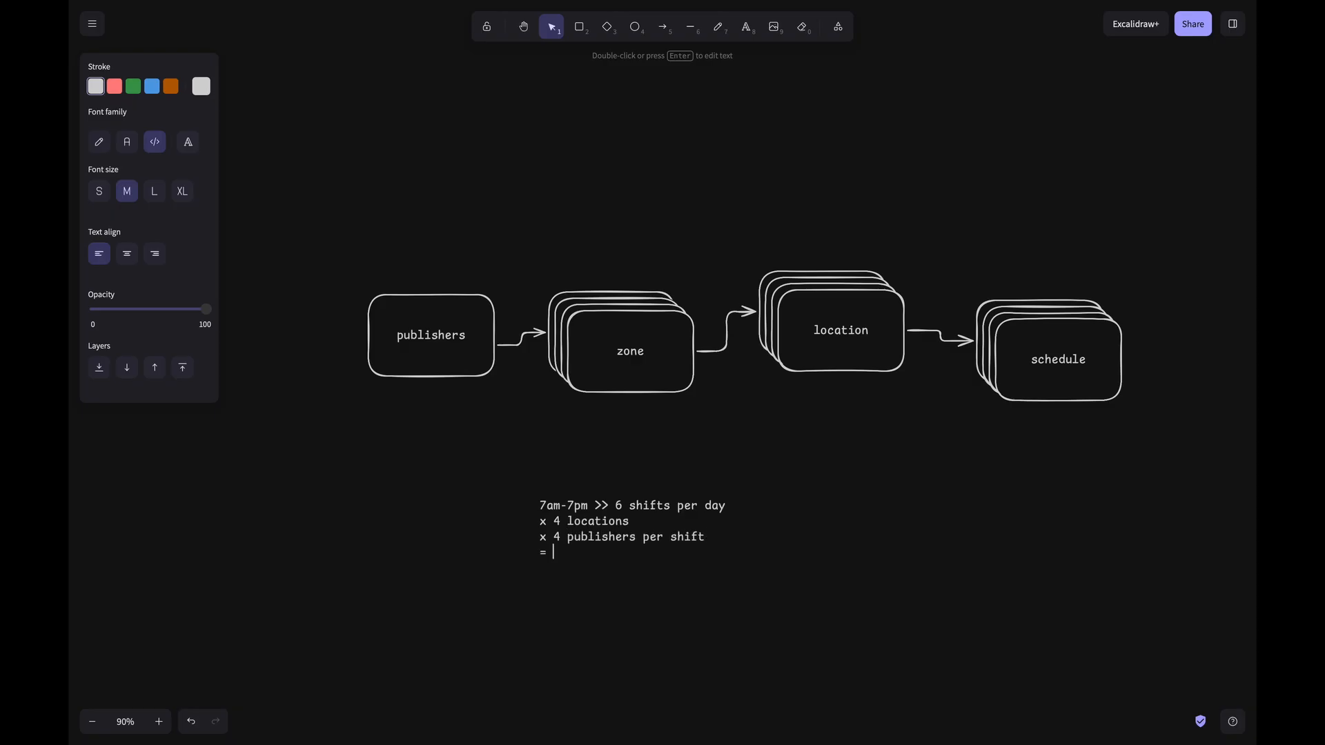
type("96 publishers per day")
Extend the calculation with the lines "x 30 days" and "= 2880 assignments per month per zone".
key("Return")
type("x")
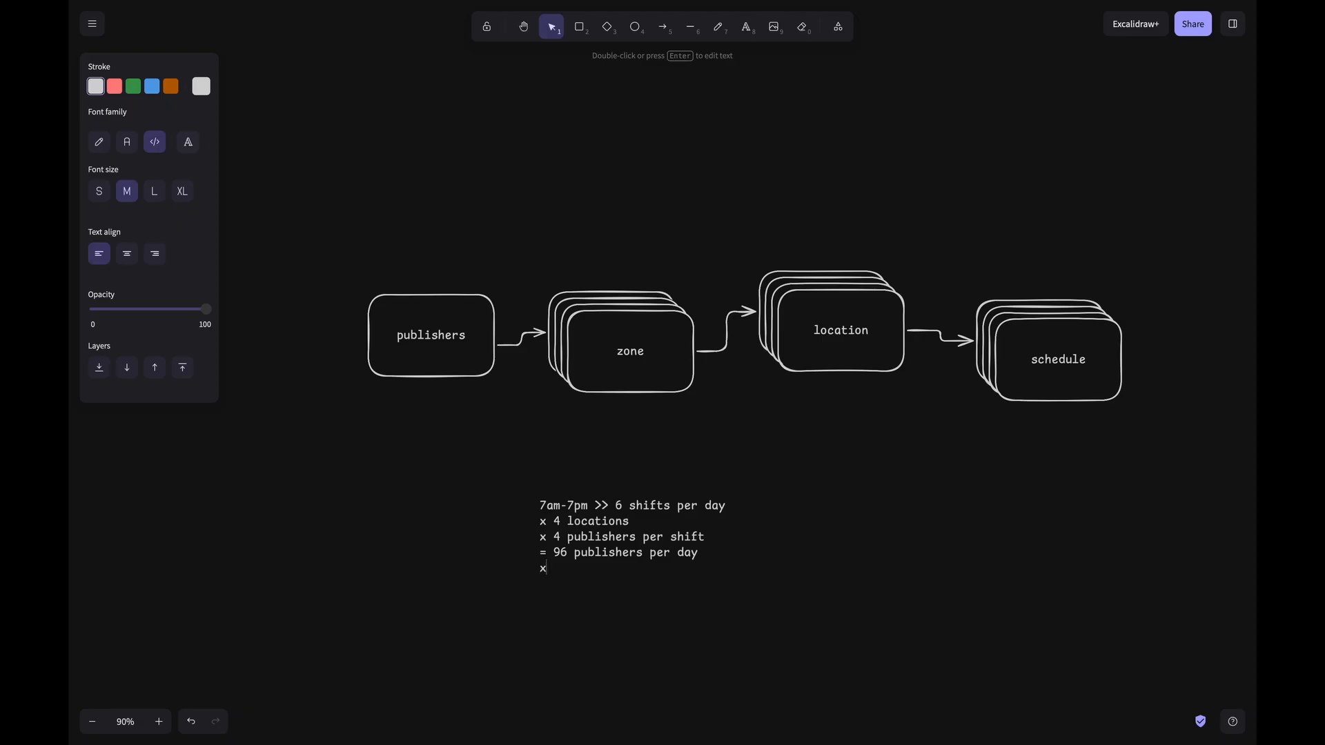
type(" 30 days")
key("Return")
type("= 2880 assignments per month per zone")
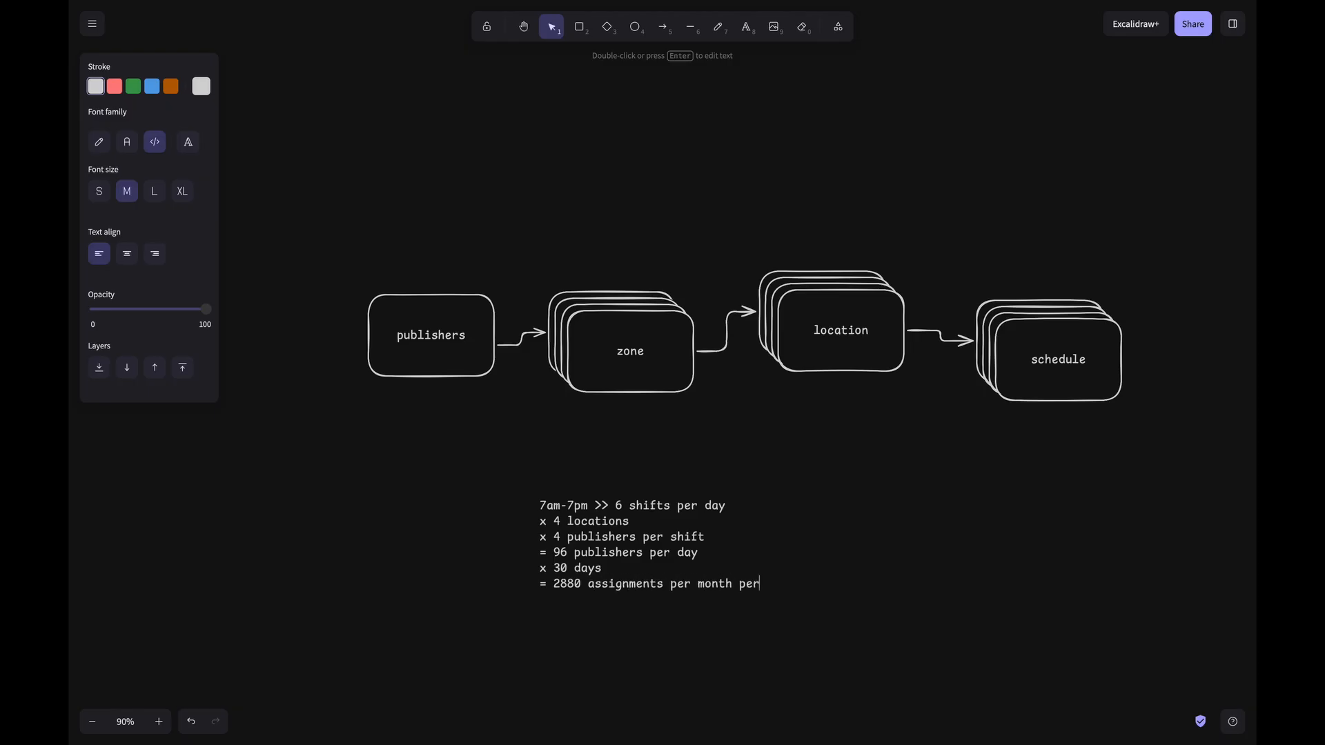
Finish the calculation with the lines "x 2 zones" and "= 5750 assignments per month".
key("Return")
type("x ")
type("2 zones")
key("Return")
type("= 5750 assignments per month")
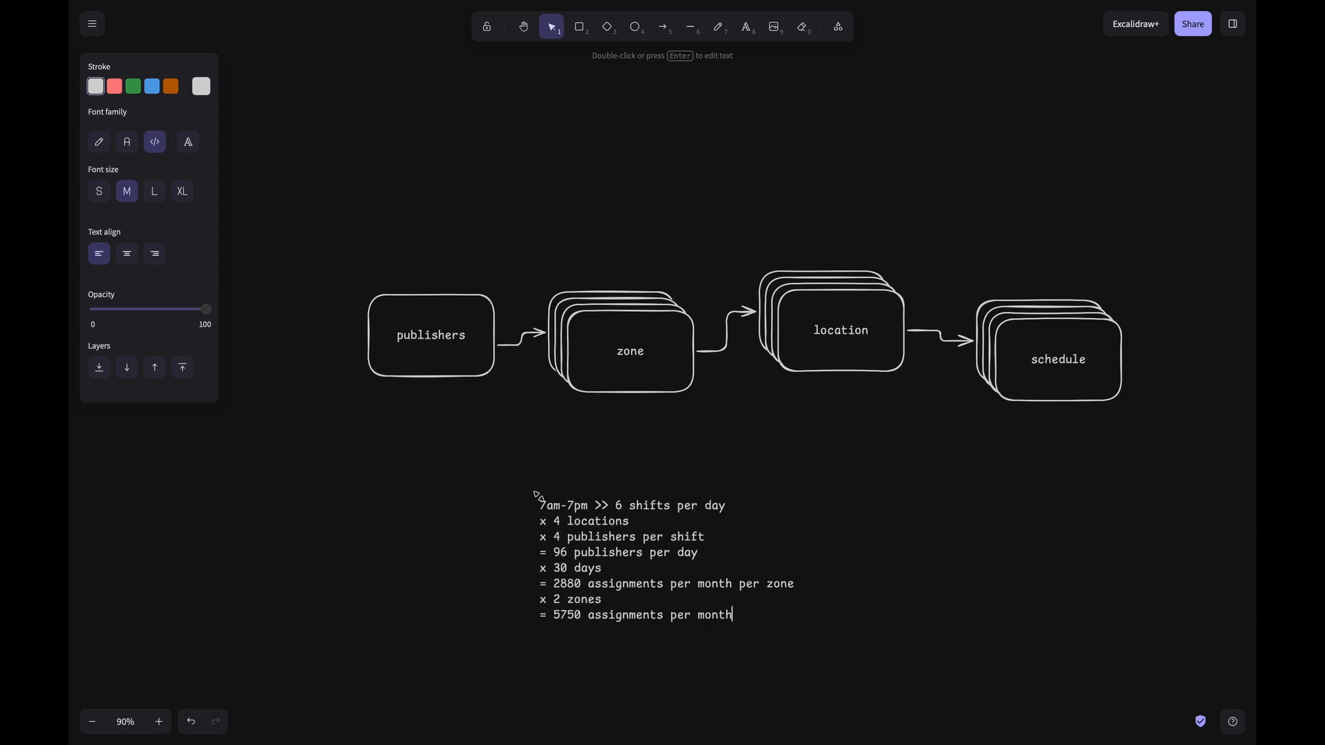
Draw a diamond labelled "Auto-Fill" above the boxes and add an arrow from the "zone" stack to the "schedule" stack.
type("3")
left_click_drag(600, 154, 709, 186)
key("3")
left_click_drag(673, 145, 826, 217)
key("Return")
type("Auto-")
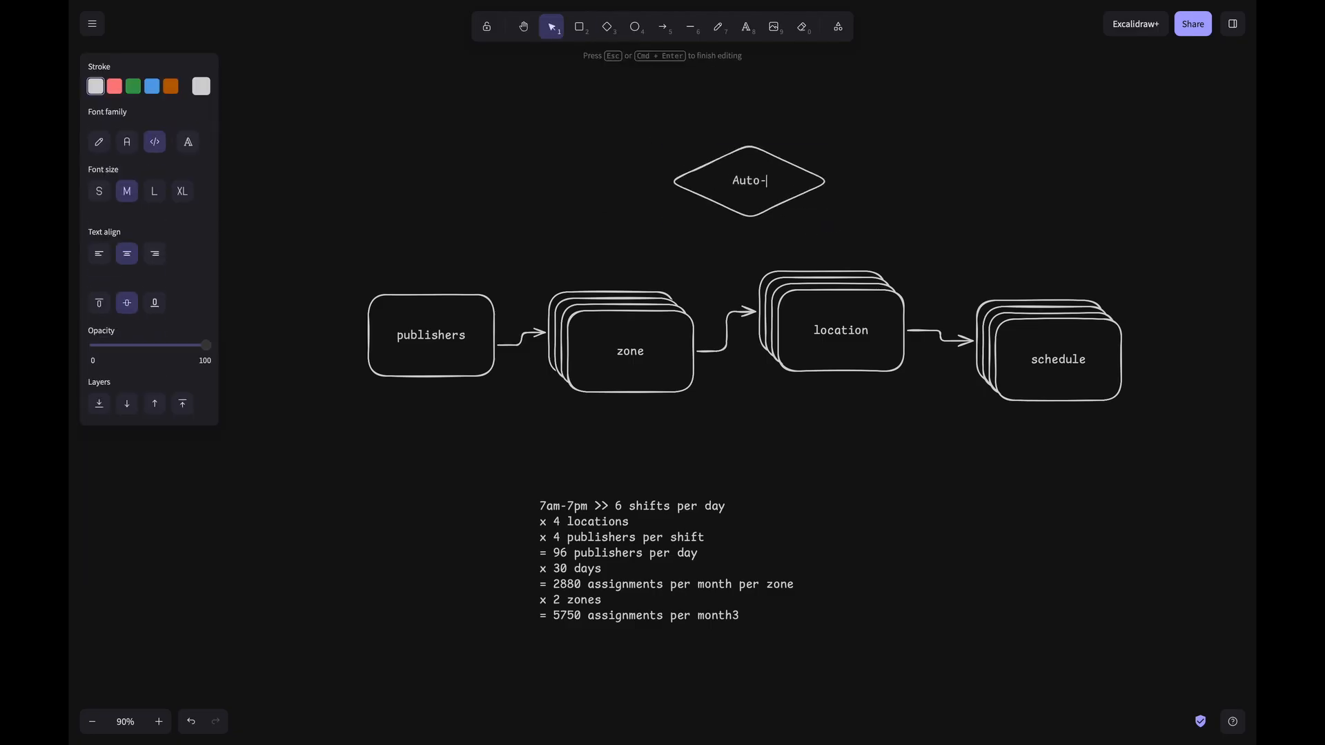
type("Fill")
key("Escape")
key("a")
left_click_drag(604, 297, 1048, 296)
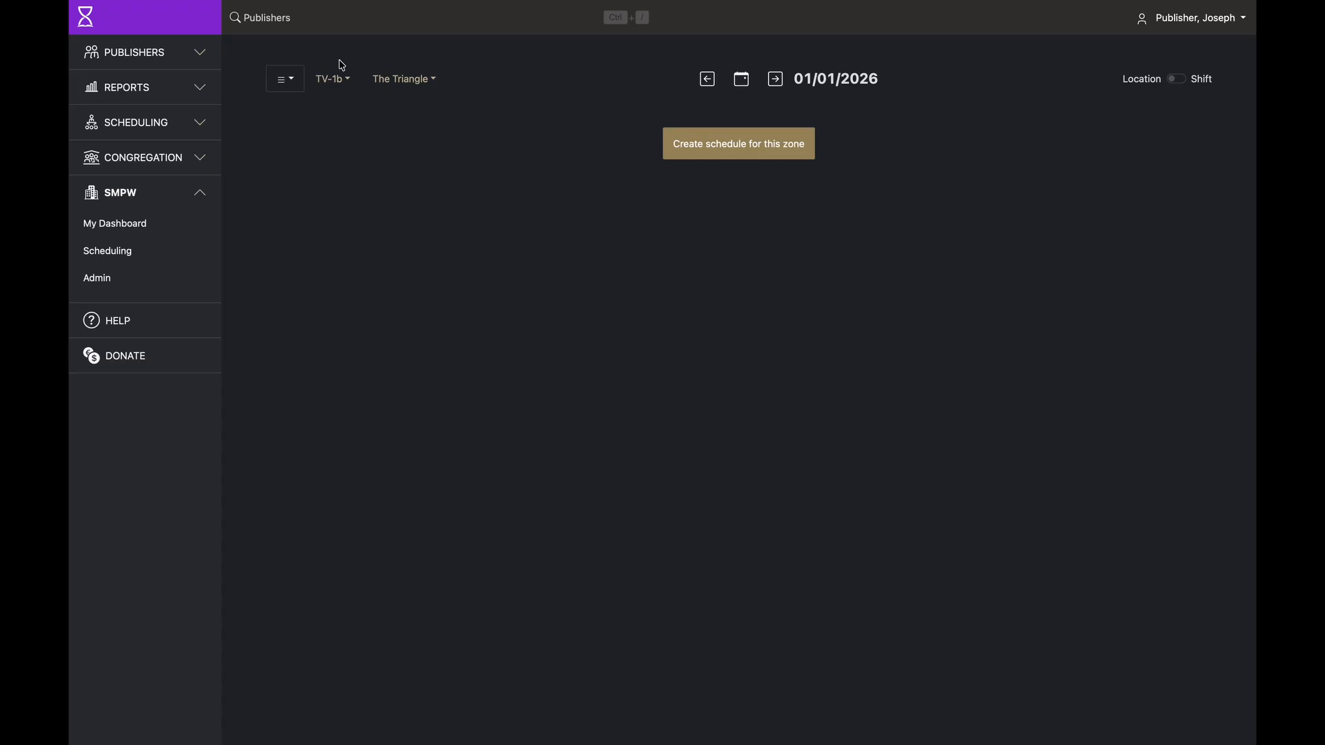
Switch to the SMPW scheduling page, choose TV-1b and The Circle, and create a schedule for that zone.
left_click(337, 84)
left_click(350, 131)
left_click(418, 81)
left_click(410, 111)
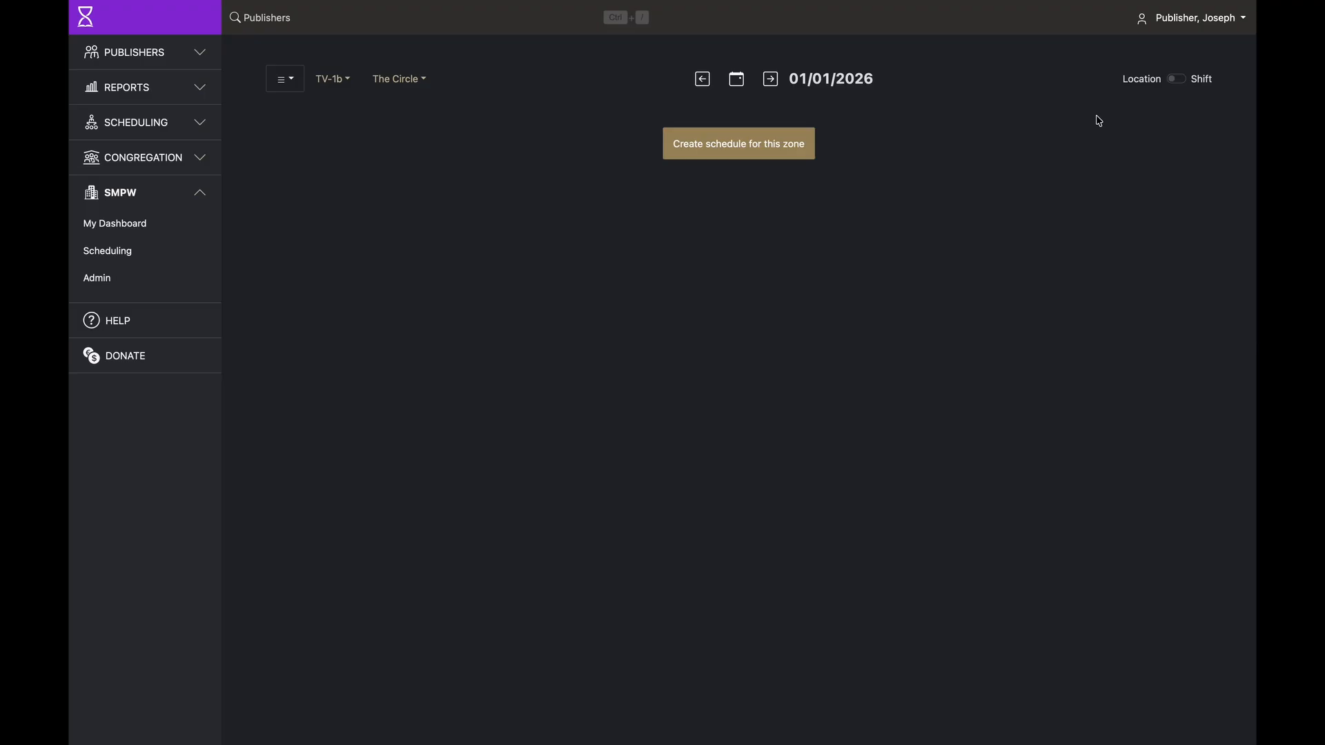
left_click(778, 148)
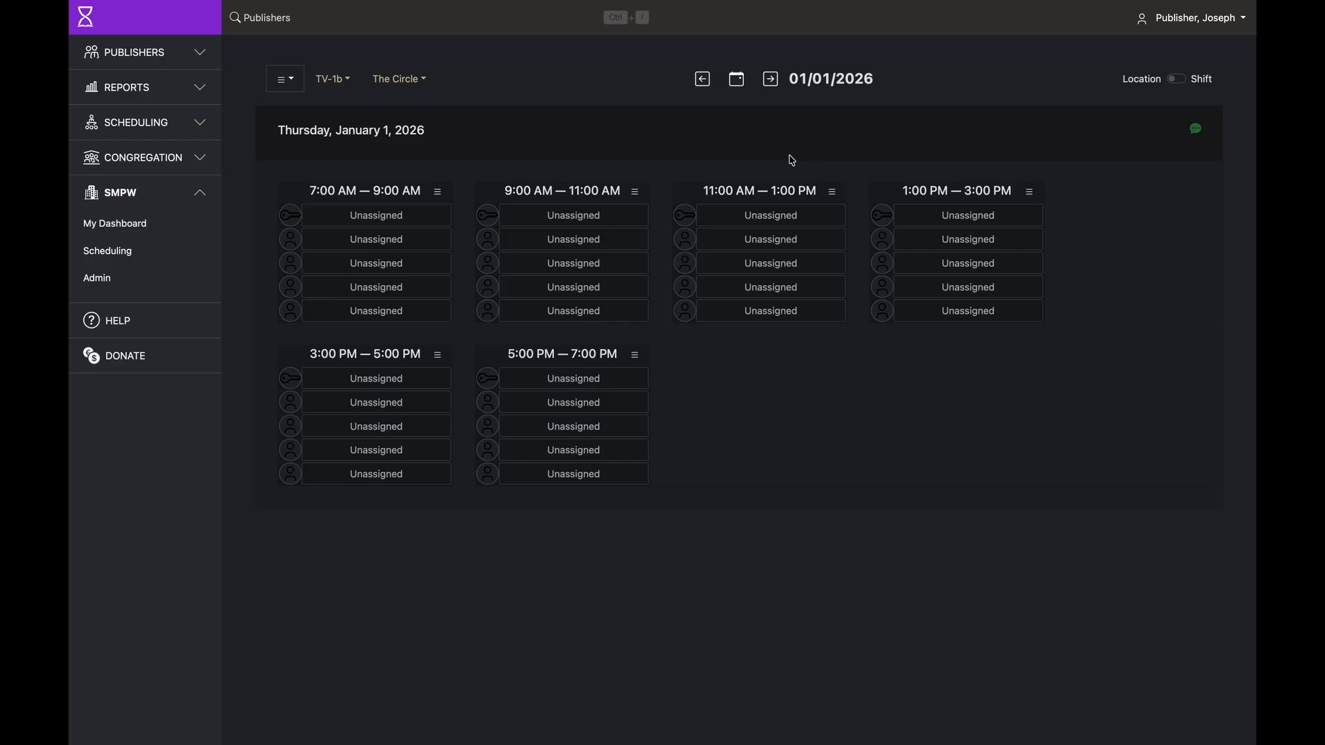
Delete the 11:00 AM — 1:00 PM shift from the January 1, 2026 schedule.
left_click(831, 191)
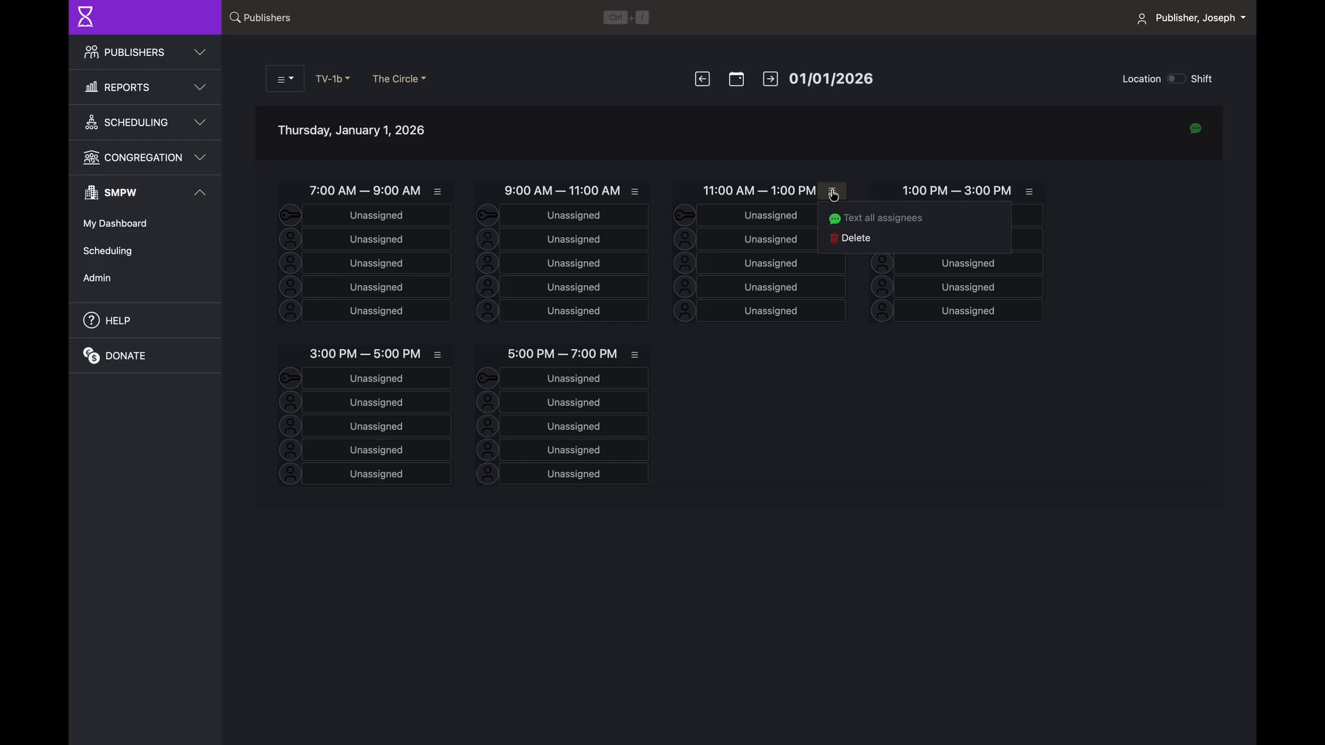
left_click(850, 238)
left_click(751, 179)
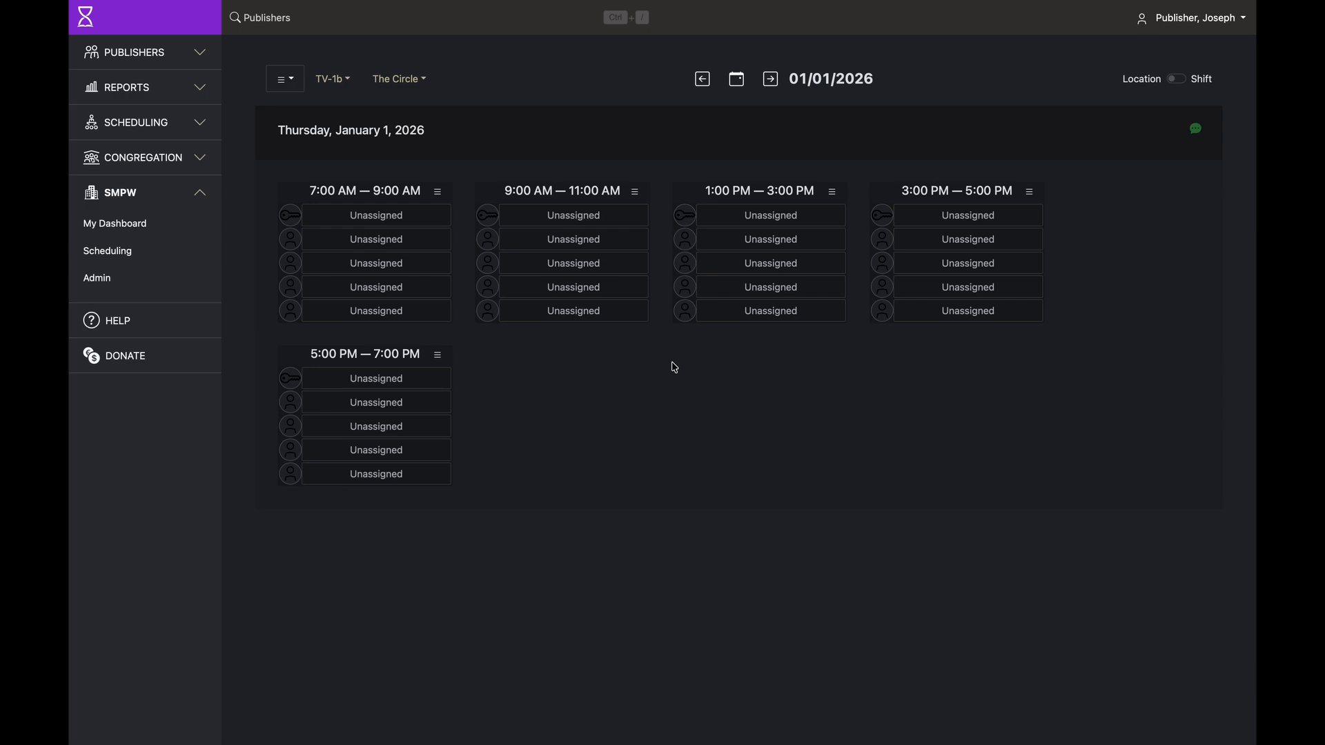
Open the 9:00 AM — 11:00 AM shift's assignments and search the available publishers by last name.
left_click(618, 265)
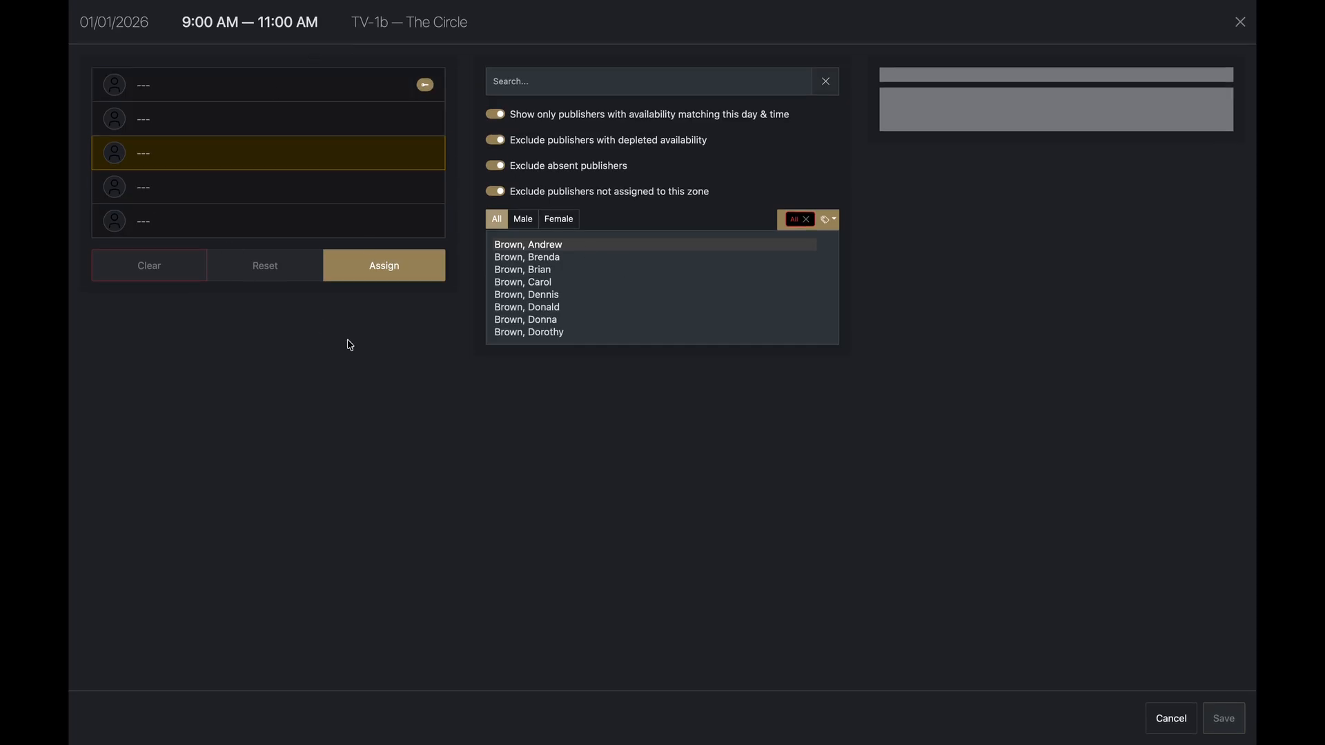
left_click(355, 119)
left_click(348, 226)
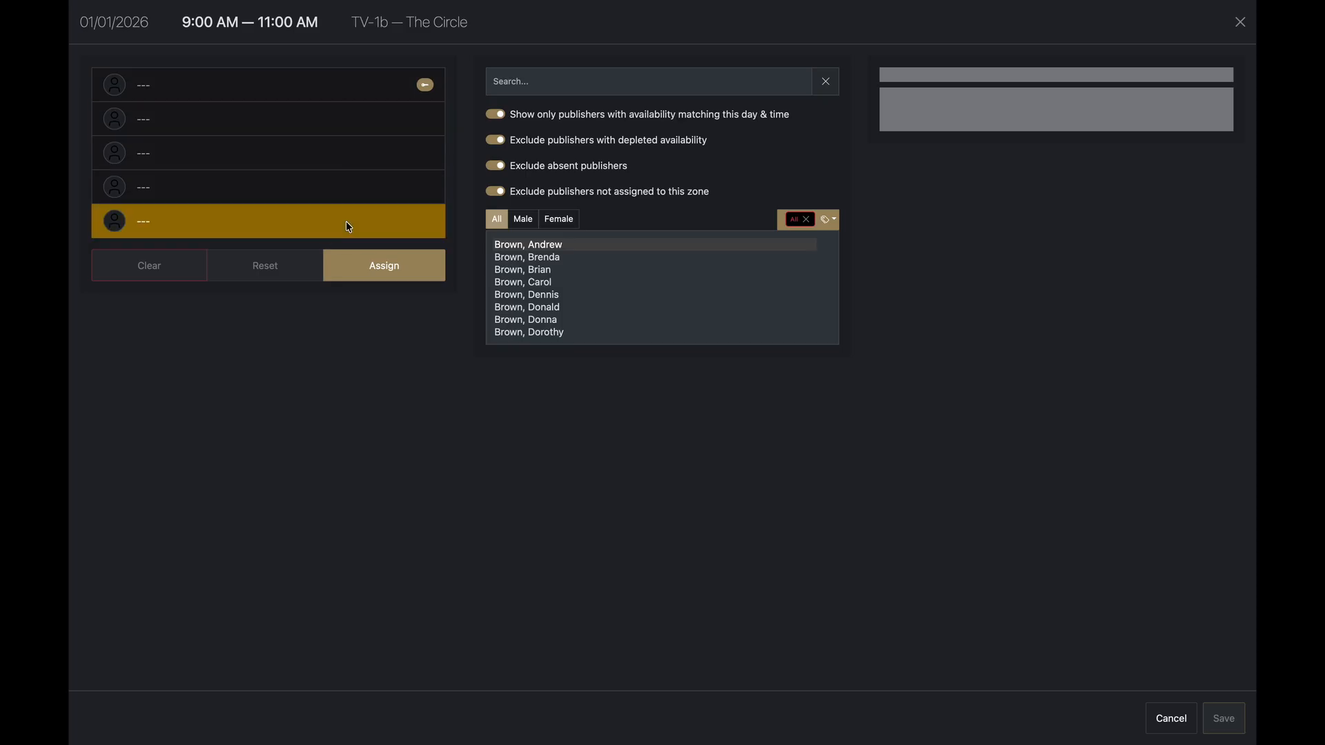
left_click(333, 129)
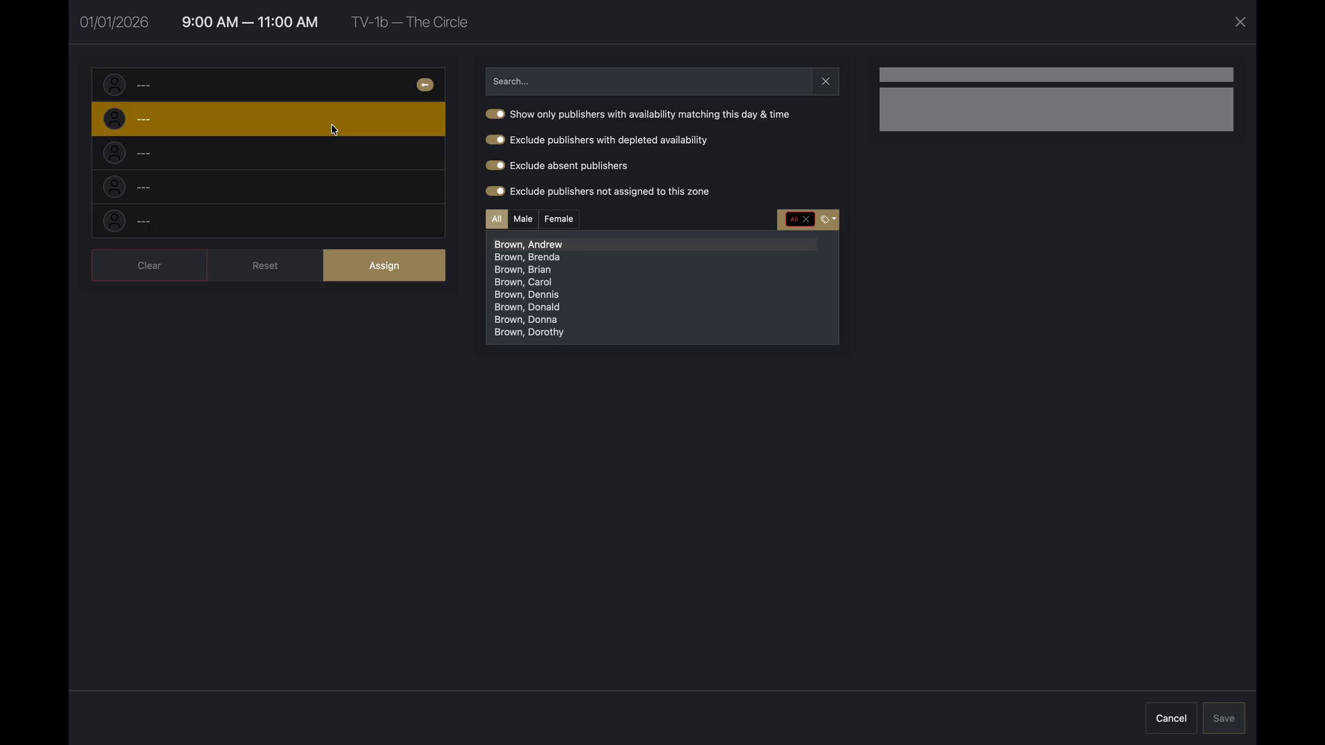
left_click(334, 130)
left_click(619, 86)
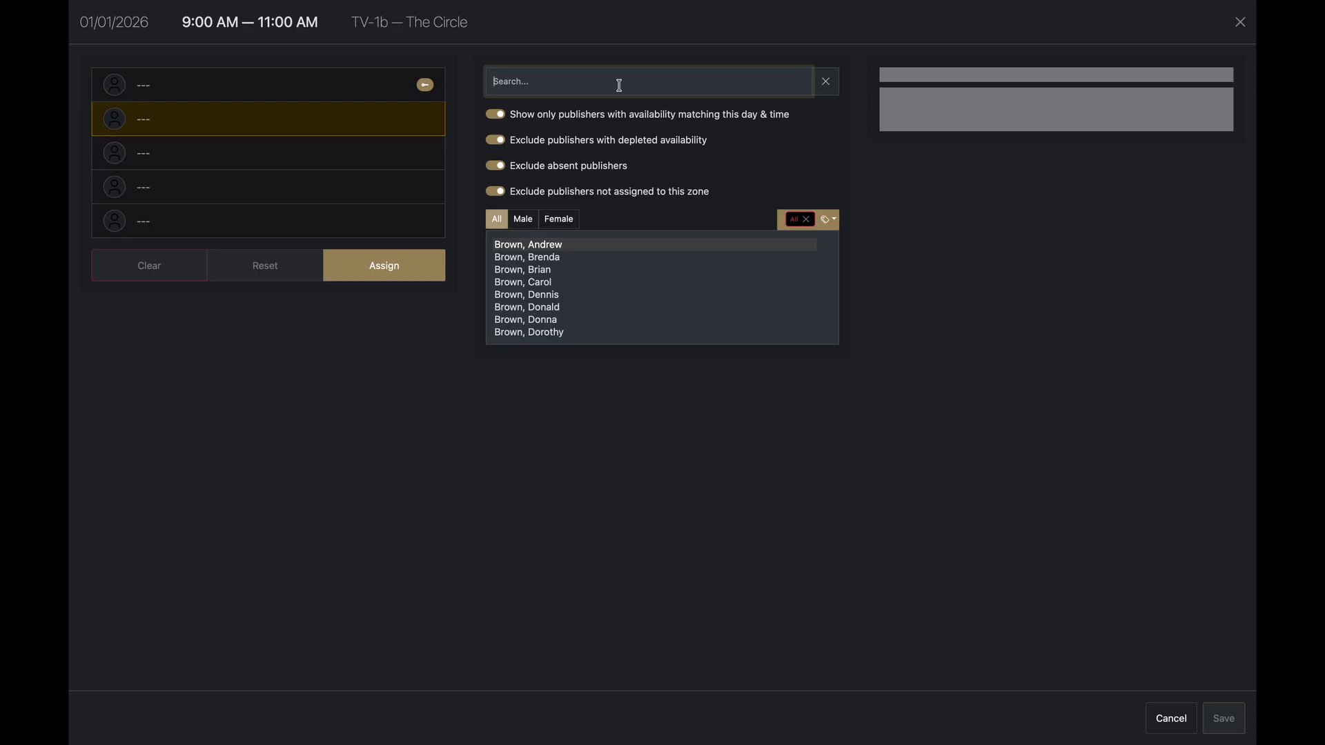
type("johnson")
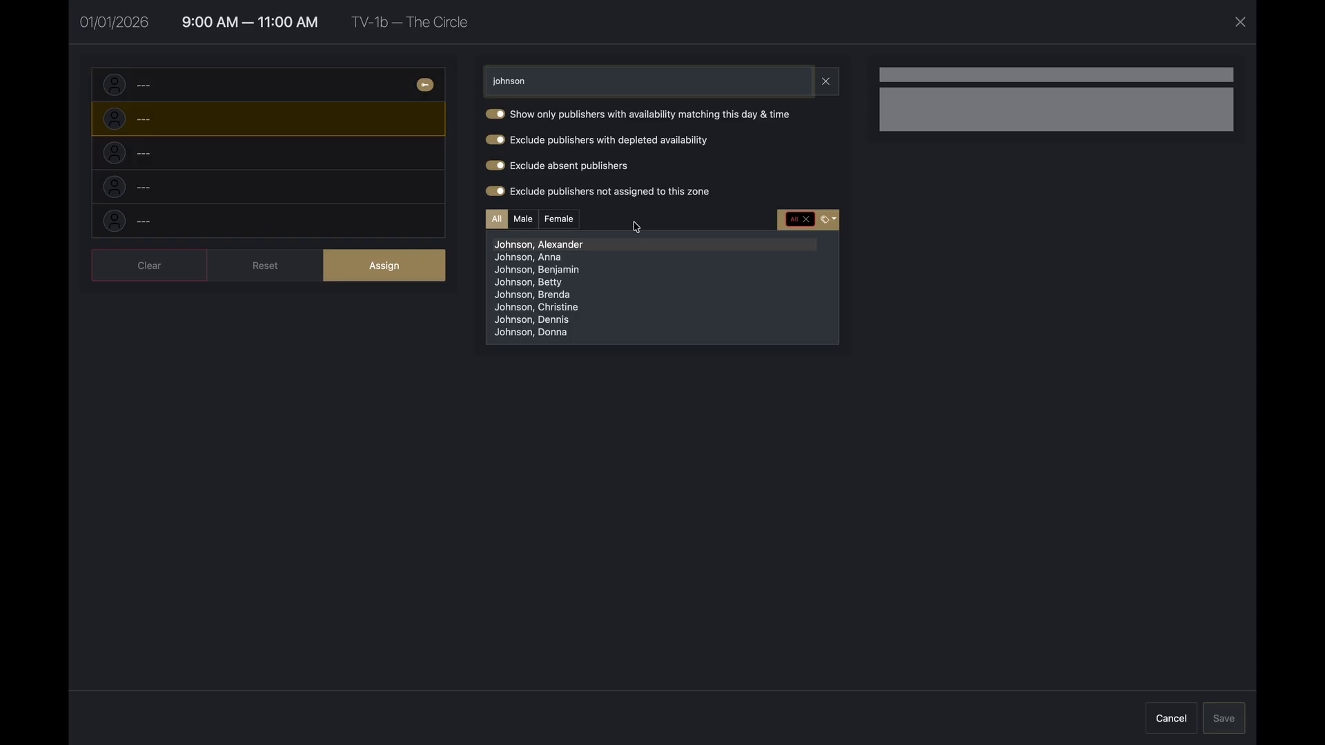
Assign the second publisher in the search results to the shift's third slot and save the assignment.
key("Tab")
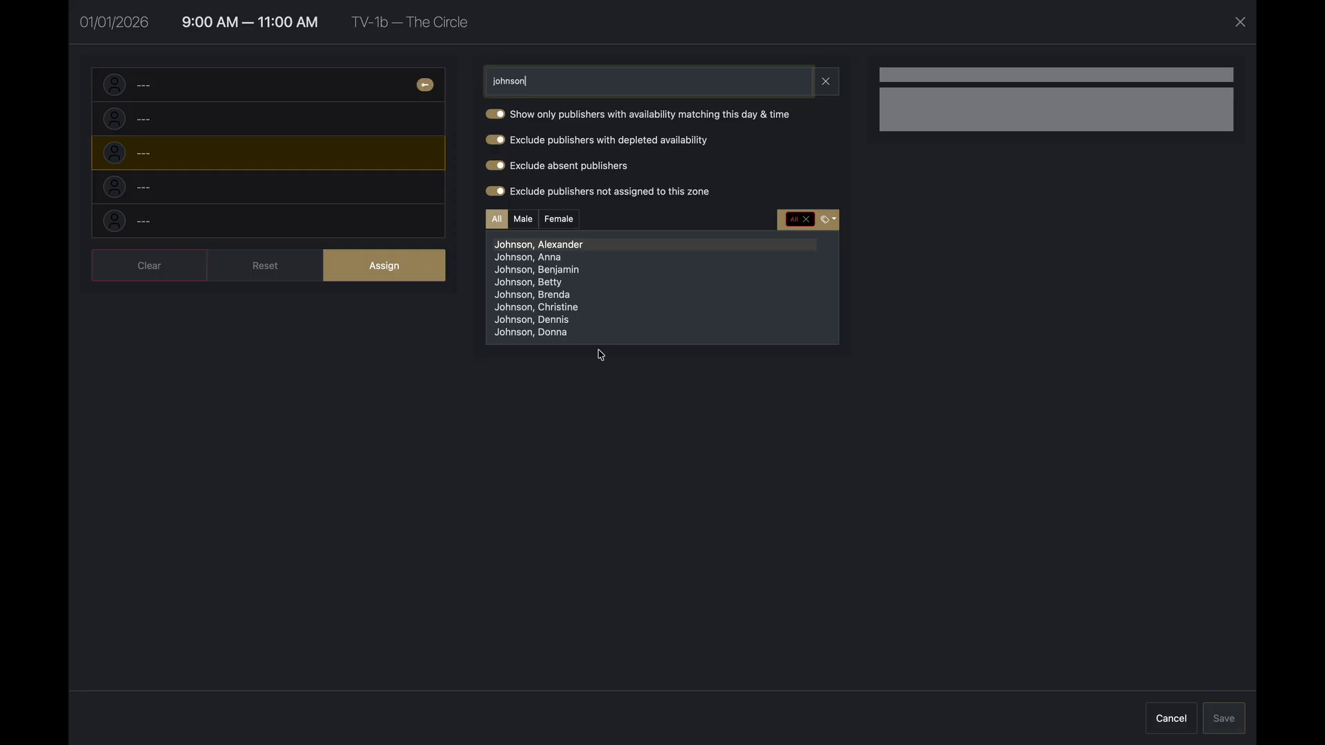
left_click(581, 258)
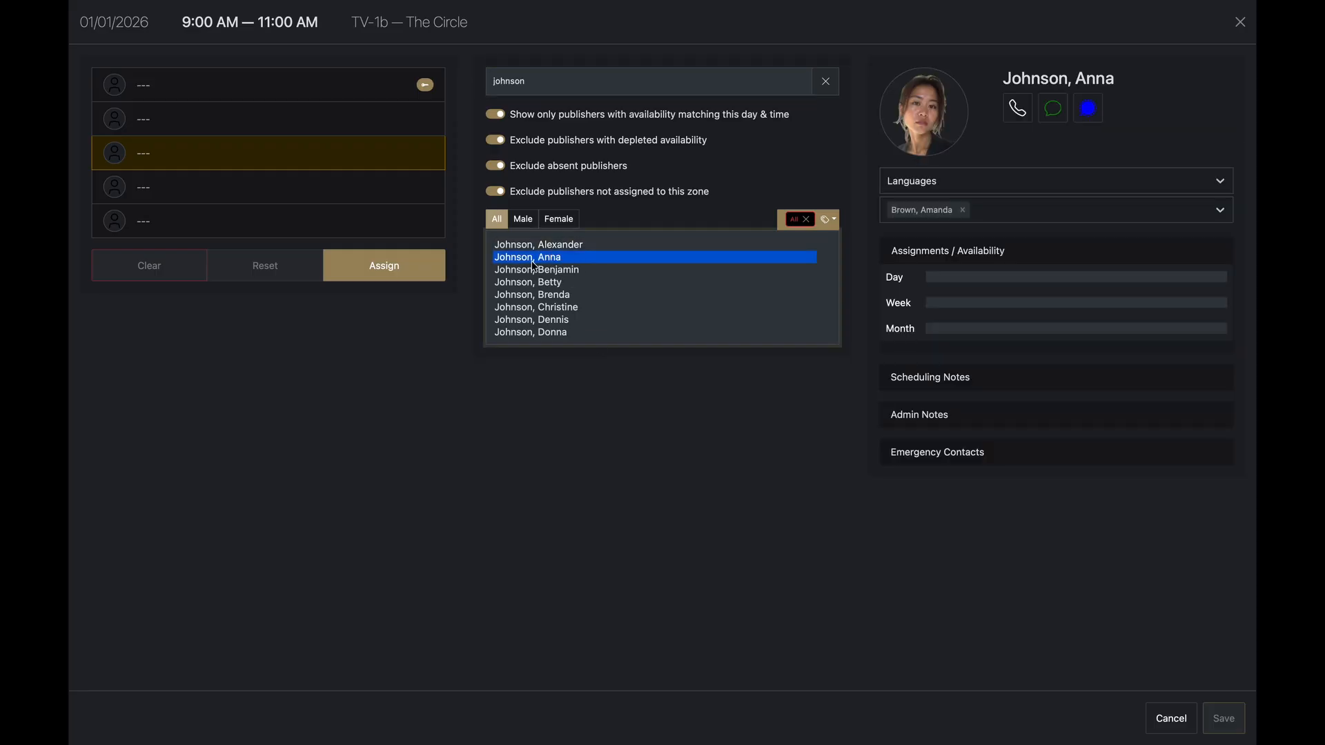
left_click(423, 276)
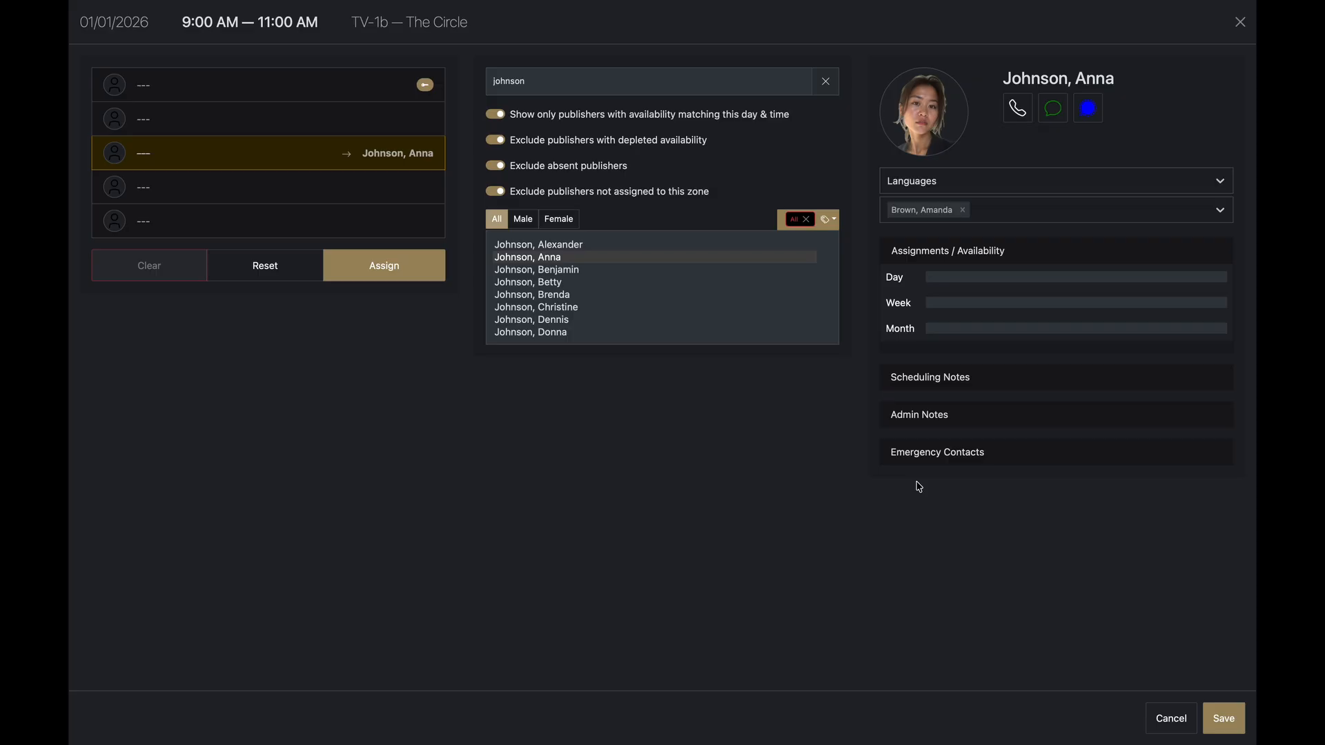
left_click(1218, 722)
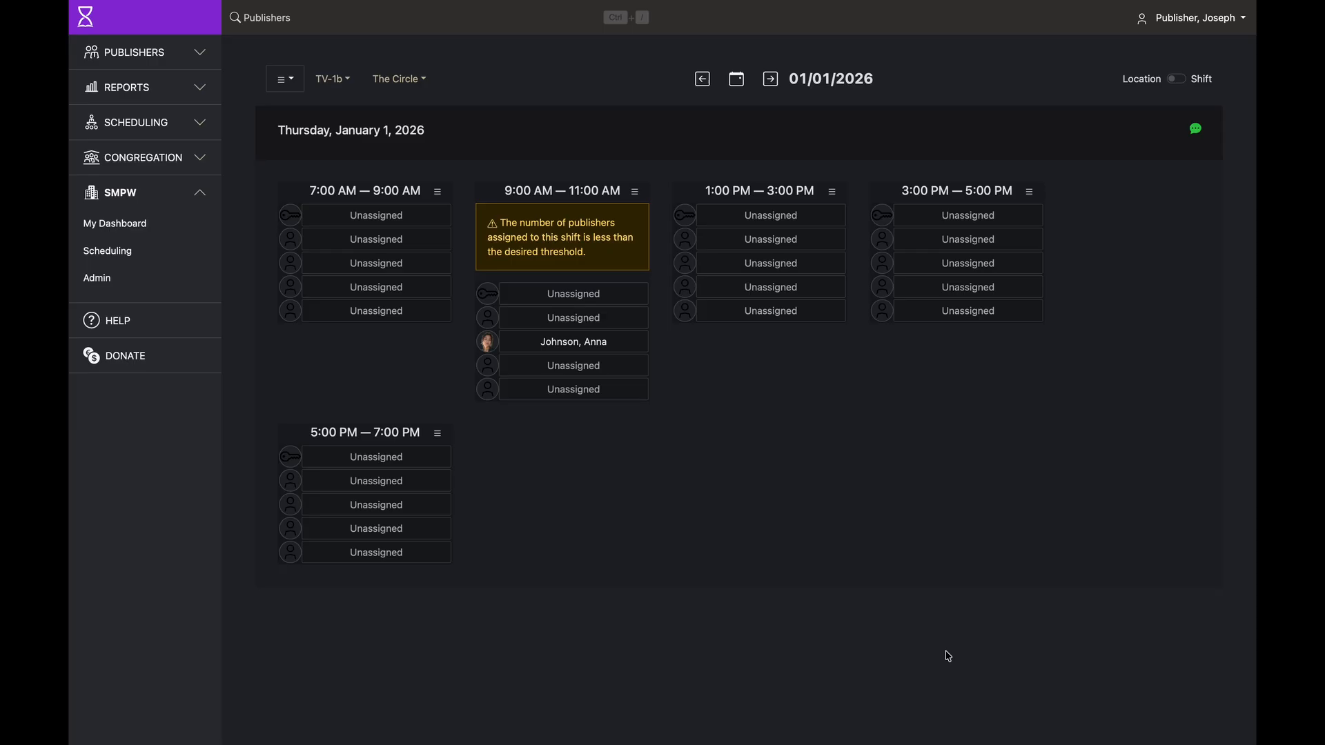
Reopen the 9:00 AM — 11:00 AM shift and assign the fifth listed publisher to its fourth slot.
left_click(597, 373)
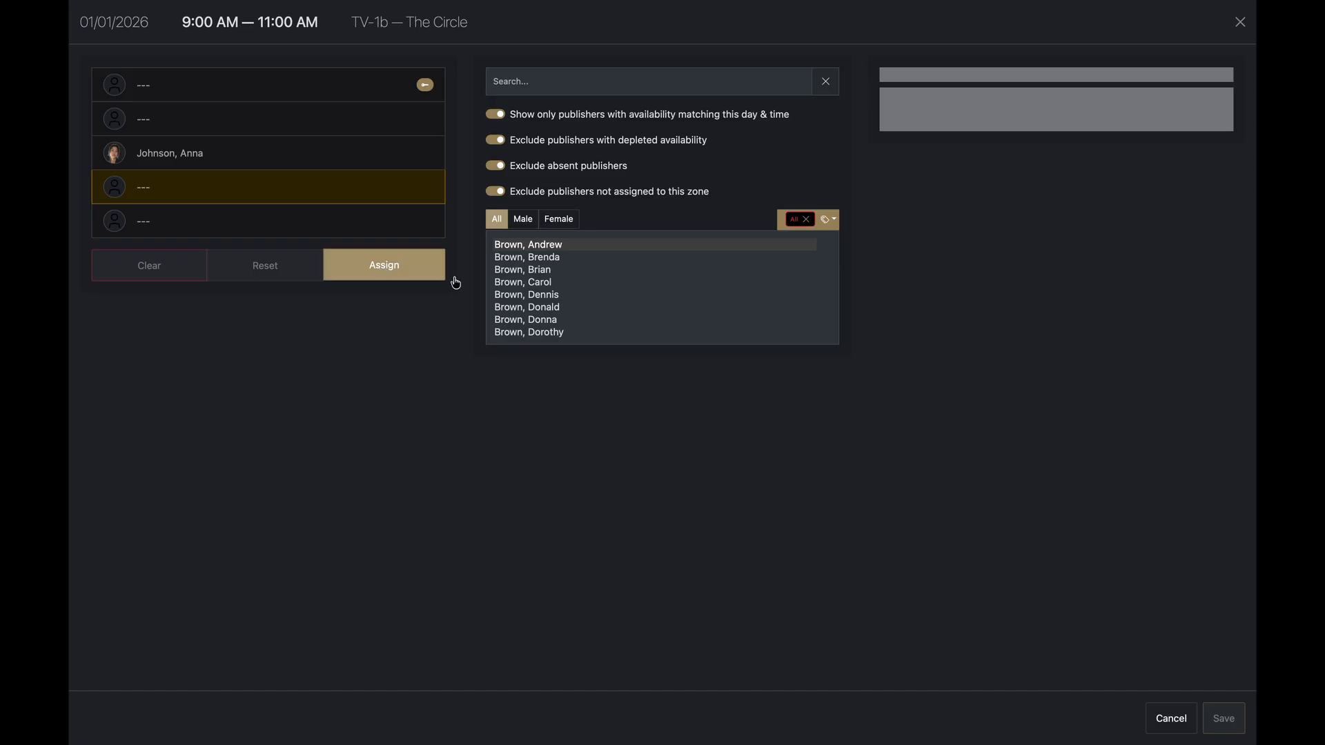
left_click(527, 295)
left_click(381, 266)
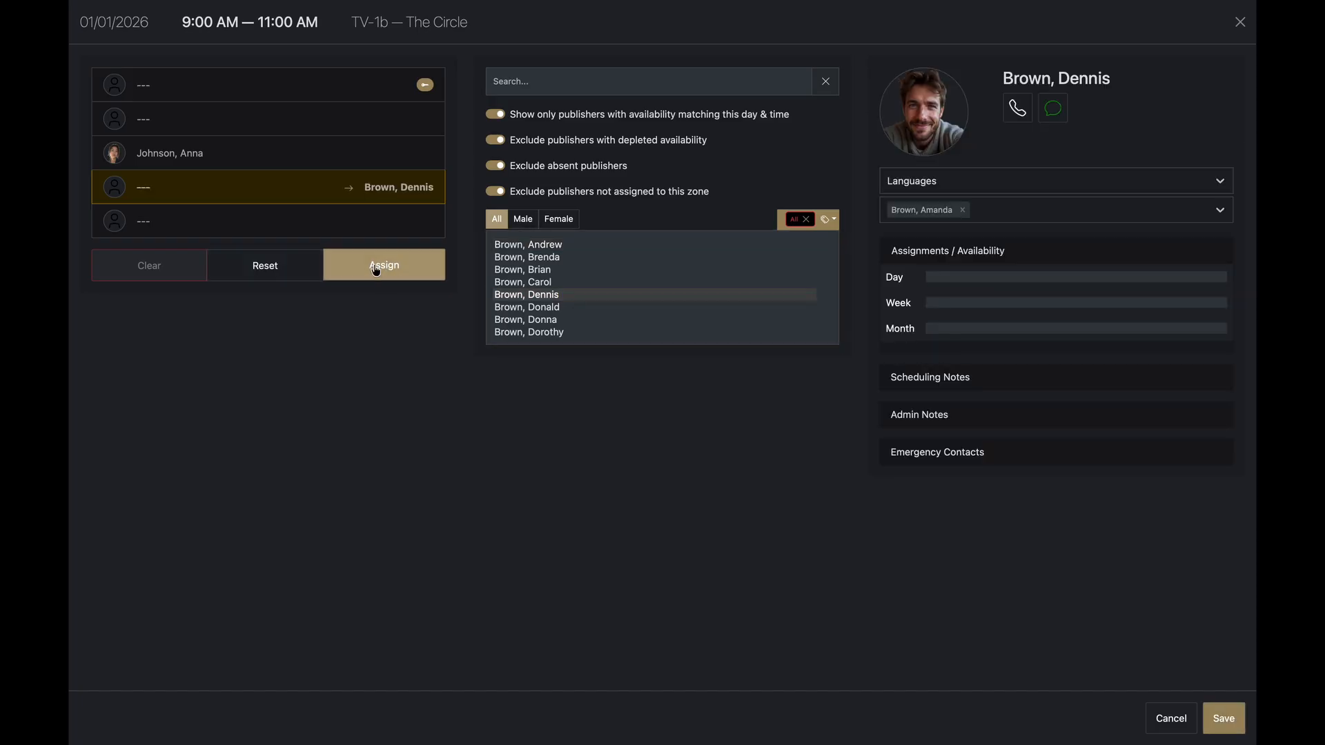
Assign a publisher from further down the list, among the M surnames, to the fifth slot and save the shift.
left_click(369, 224)
scroll(580, 295, "down", 10)
left_click(562, 312)
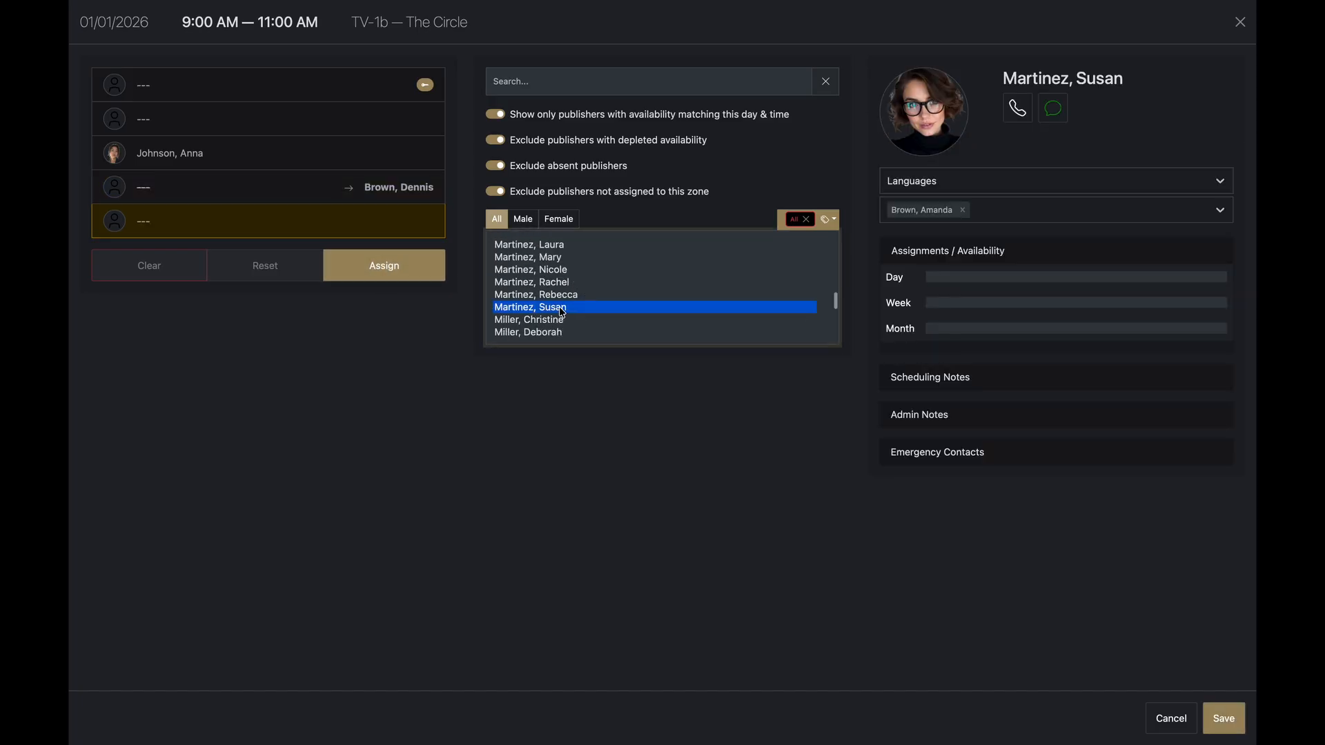
left_click(414, 262)
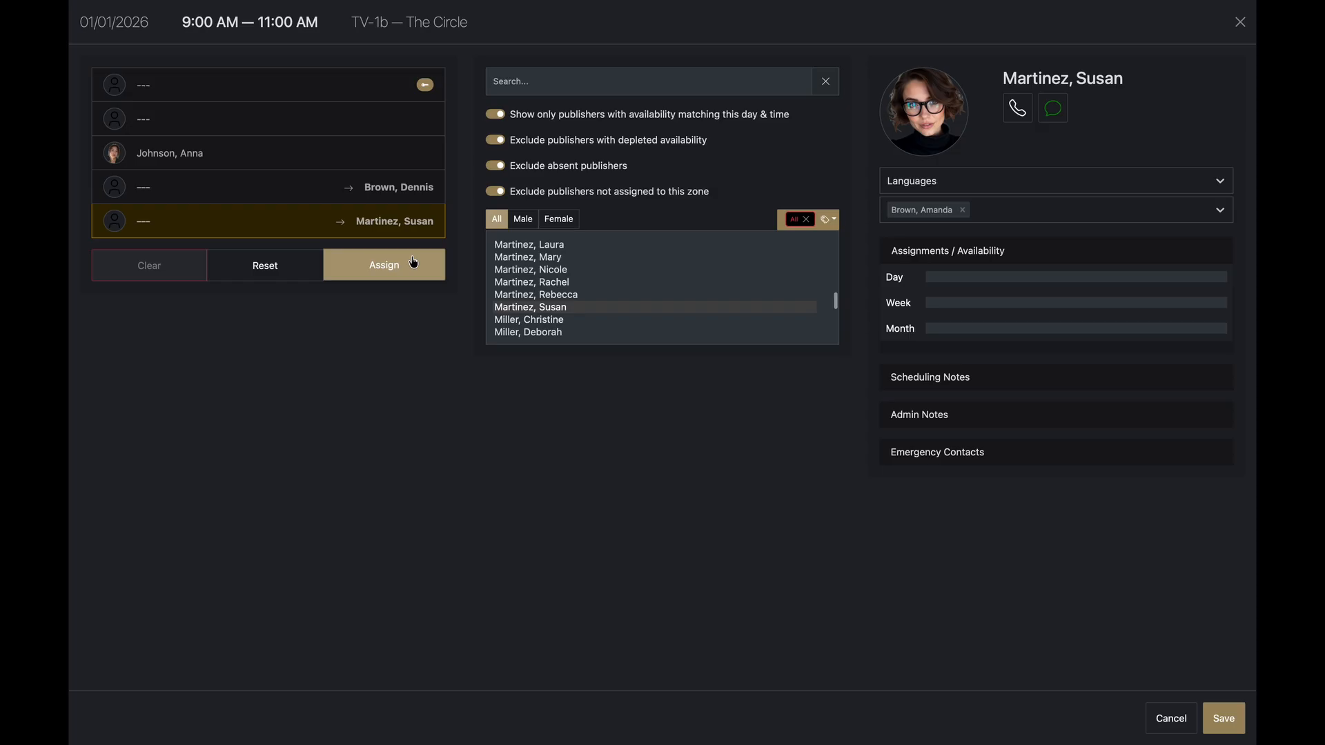
left_click(1222, 719)
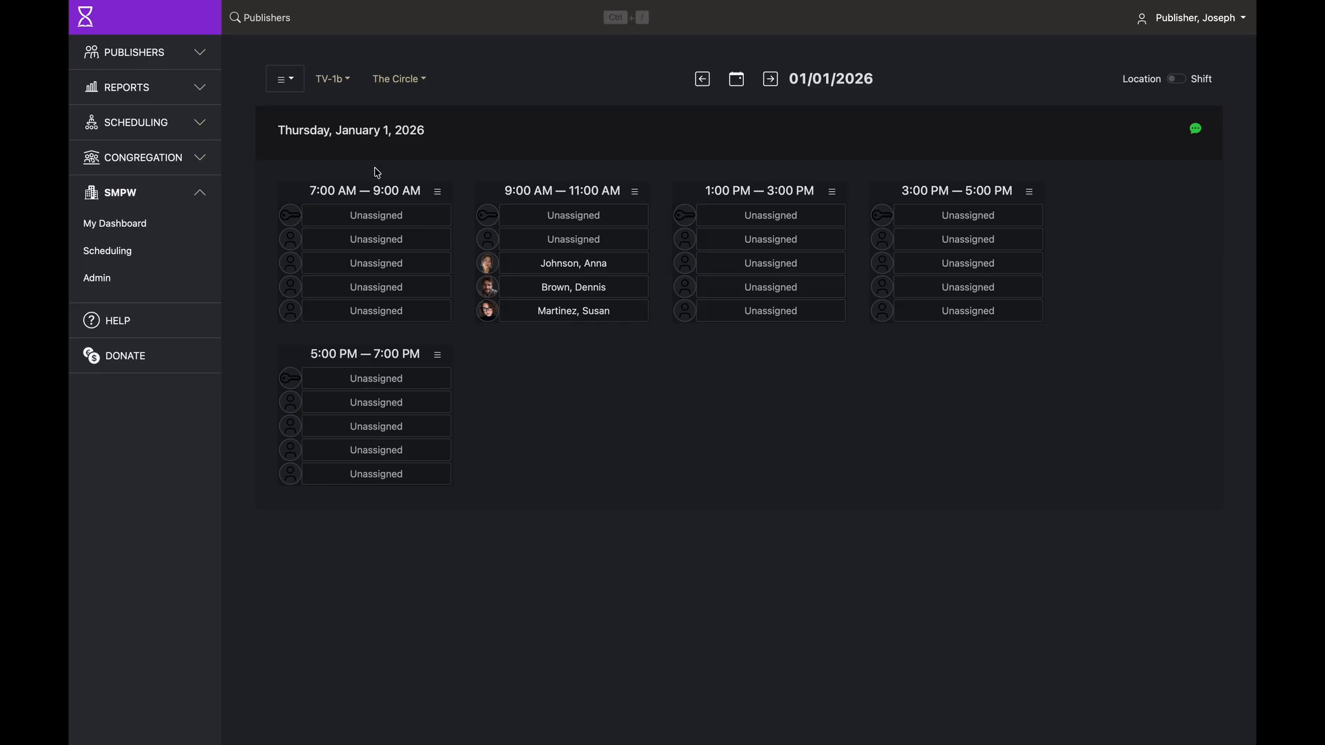
Export the scheduling notes and read the second publisher's pairing request in the exported spreadsheet.
left_click(291, 82)
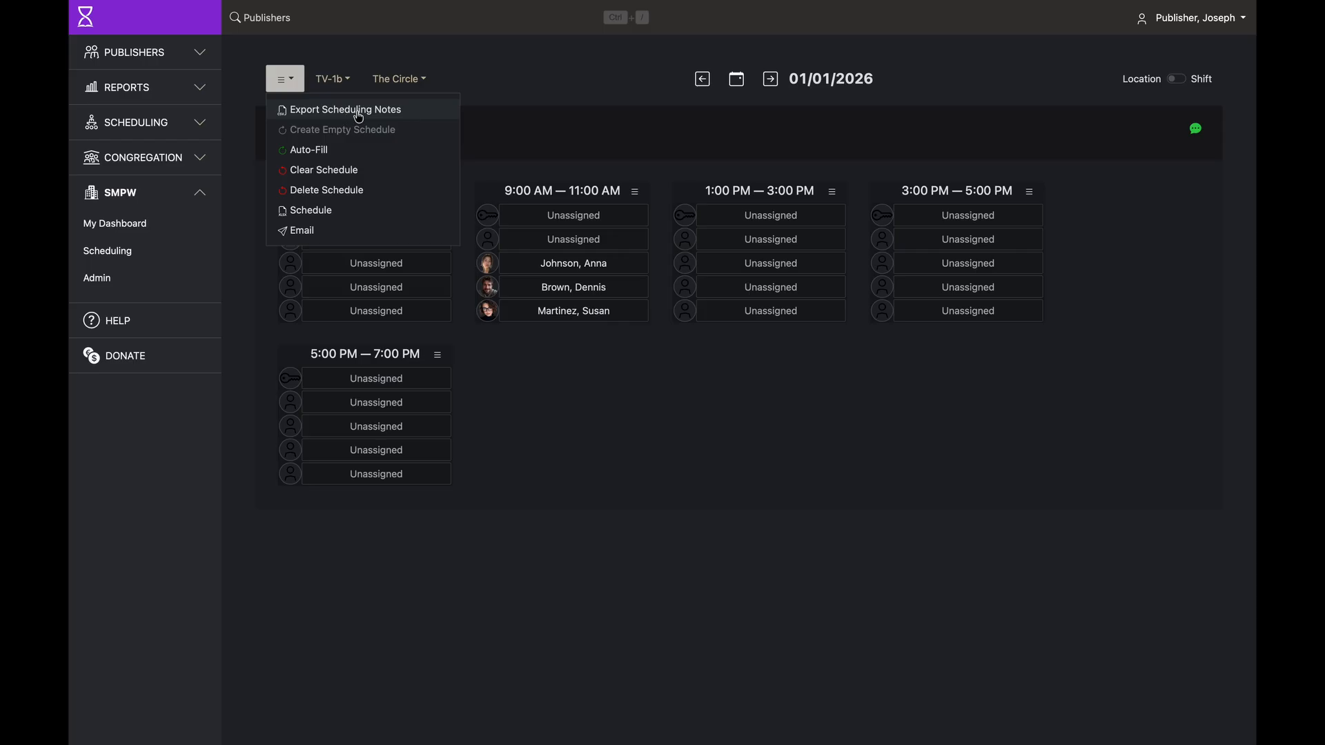
left_click(413, 112)
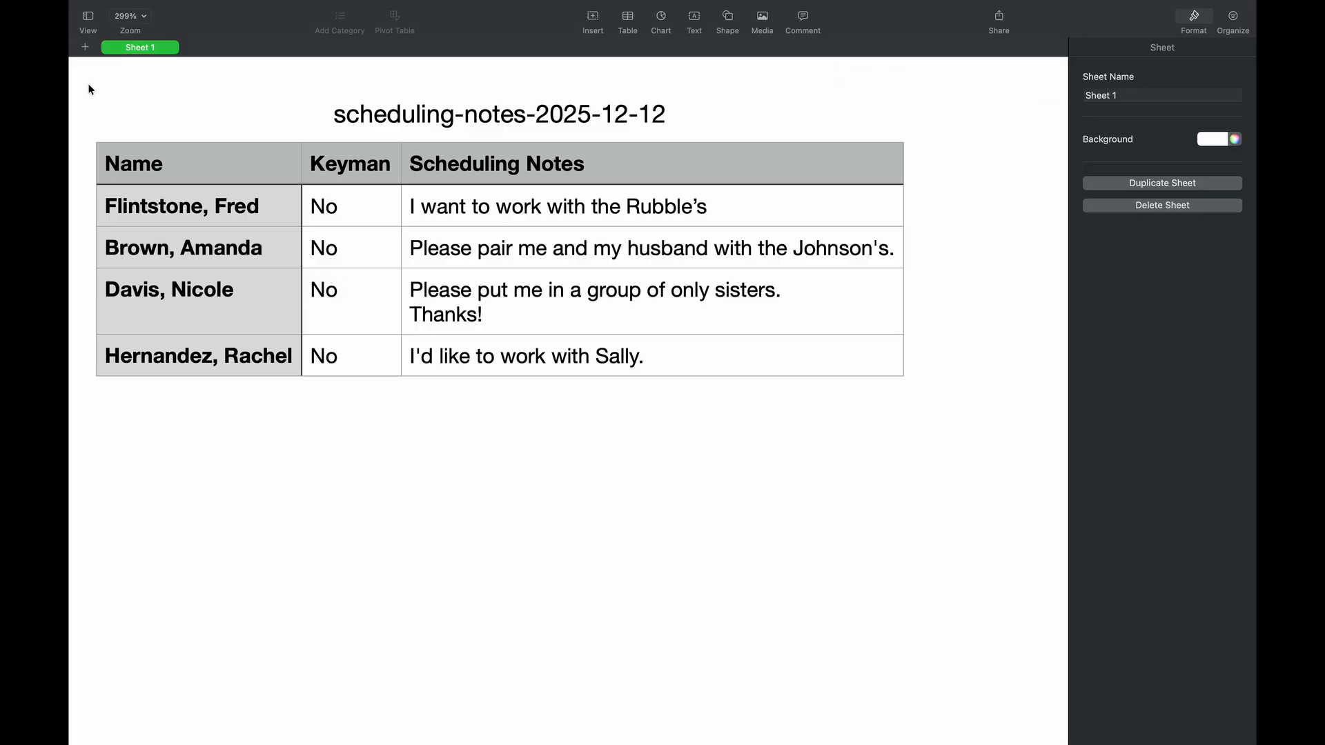
left_click(186, 245)
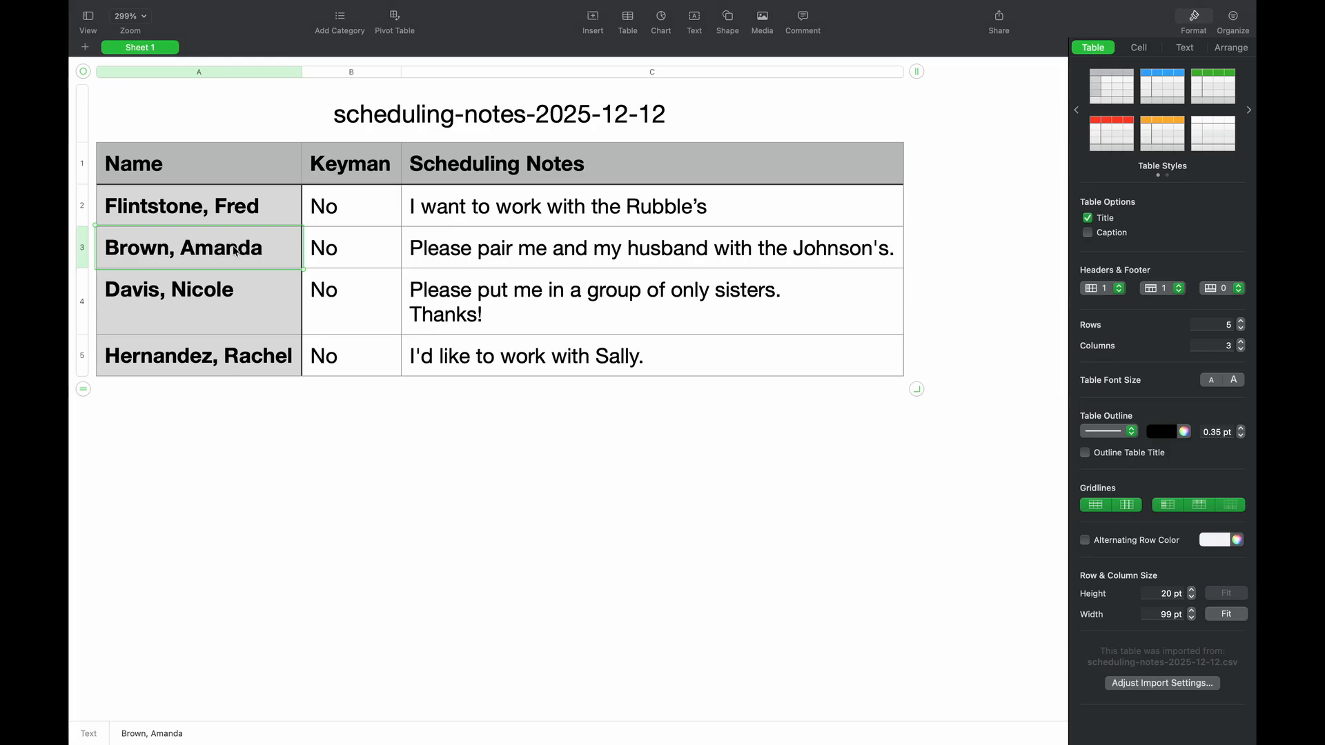
left_click(652, 264)
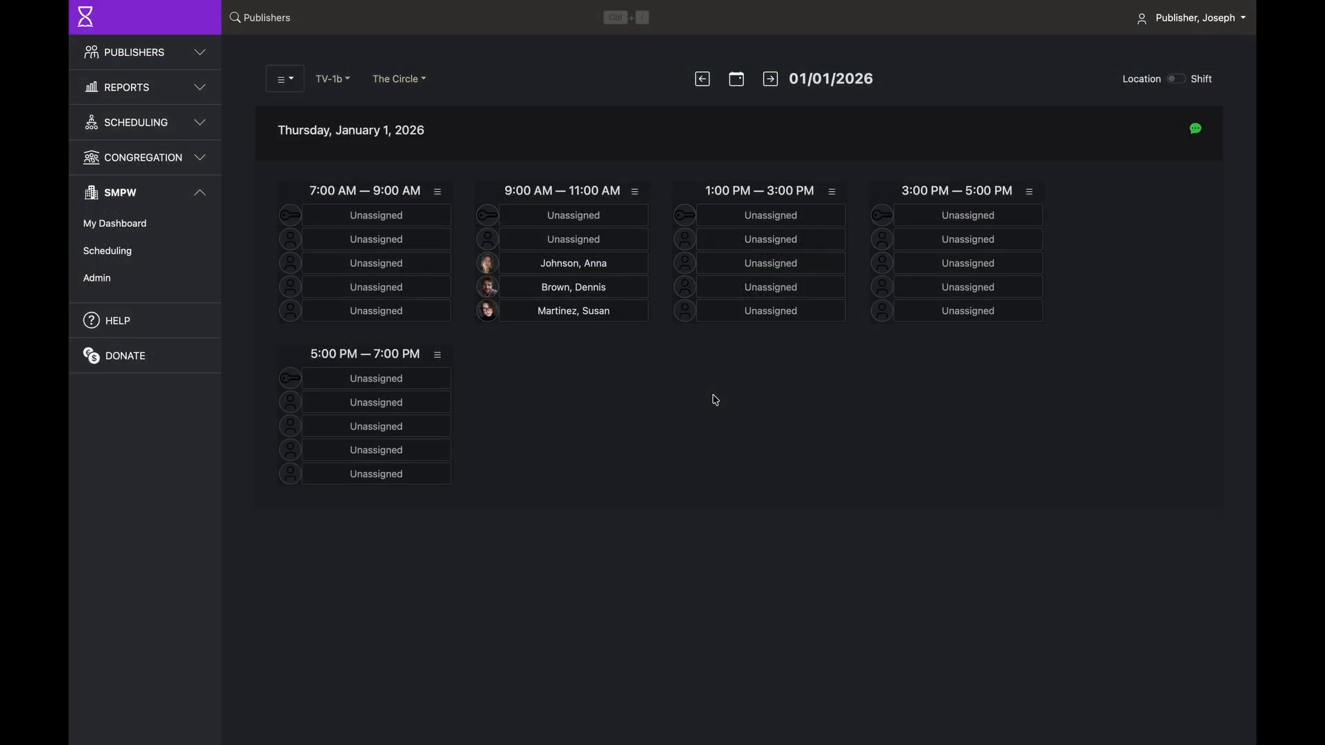
Open the 1:00 PM — 3:00 PM shift and assign the second listed publisher to the third slot and the third listed publisher to the second slot.
left_click(819, 260)
left_click(788, 258)
left_click(385, 265)
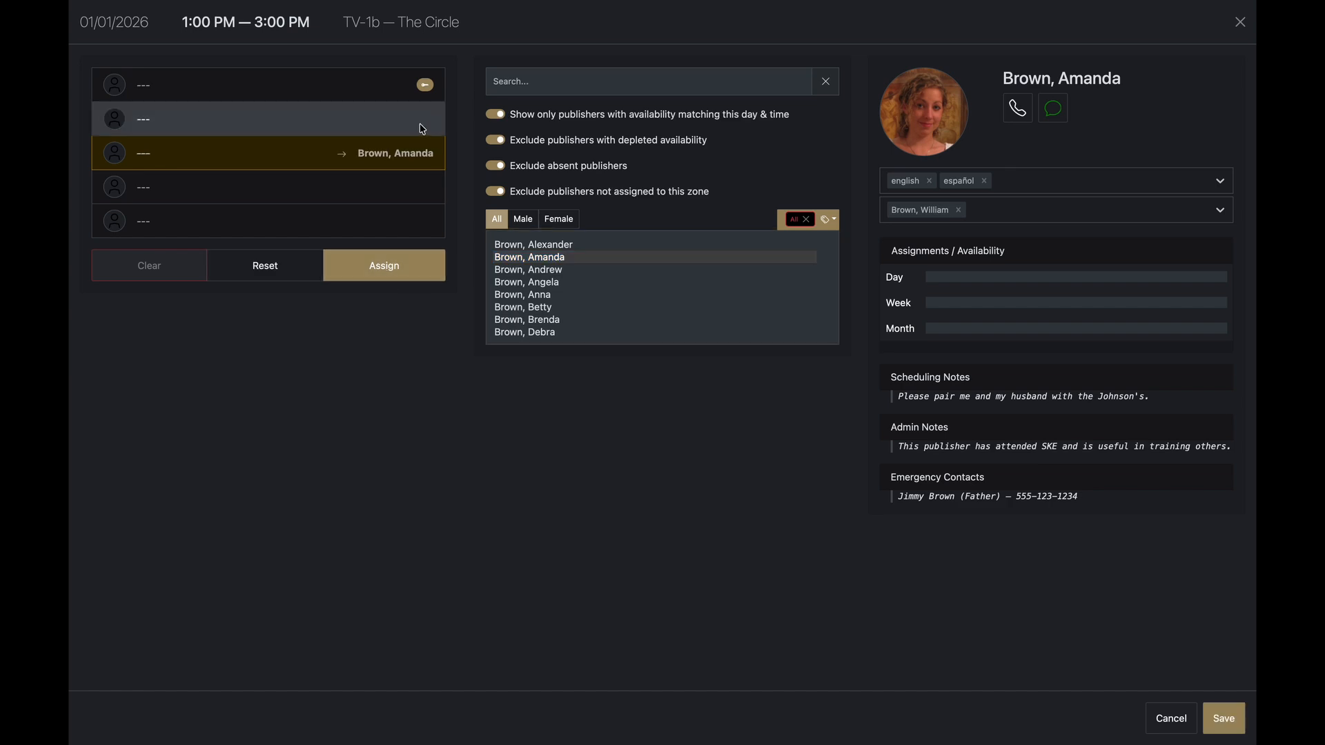
left_click(528, 269)
left_click(385, 266)
Search the publishers for "John", assign the fifth and sixth results to the shift's fourth and fifth slots, and save.
left_click(662, 84)
type("John")
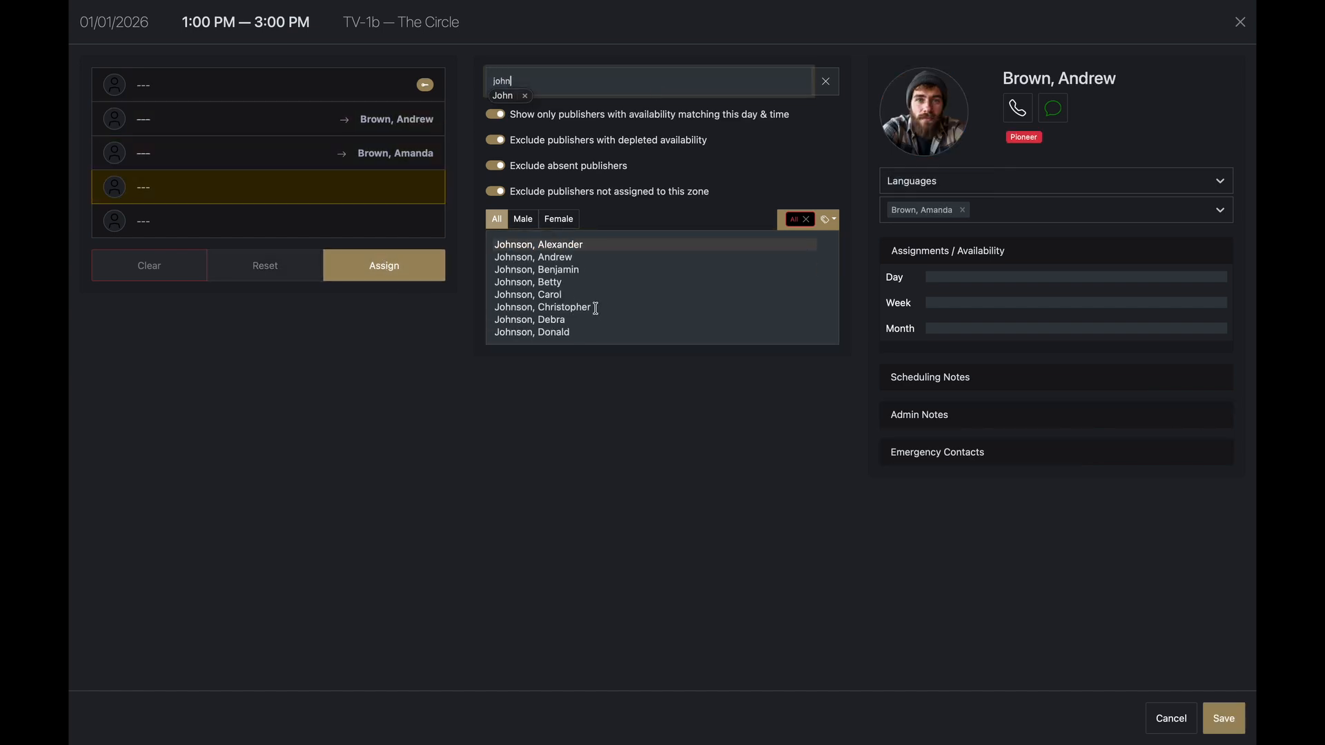
left_click(576, 295)
left_click(422, 273)
left_click(550, 307)
left_click(385, 265)
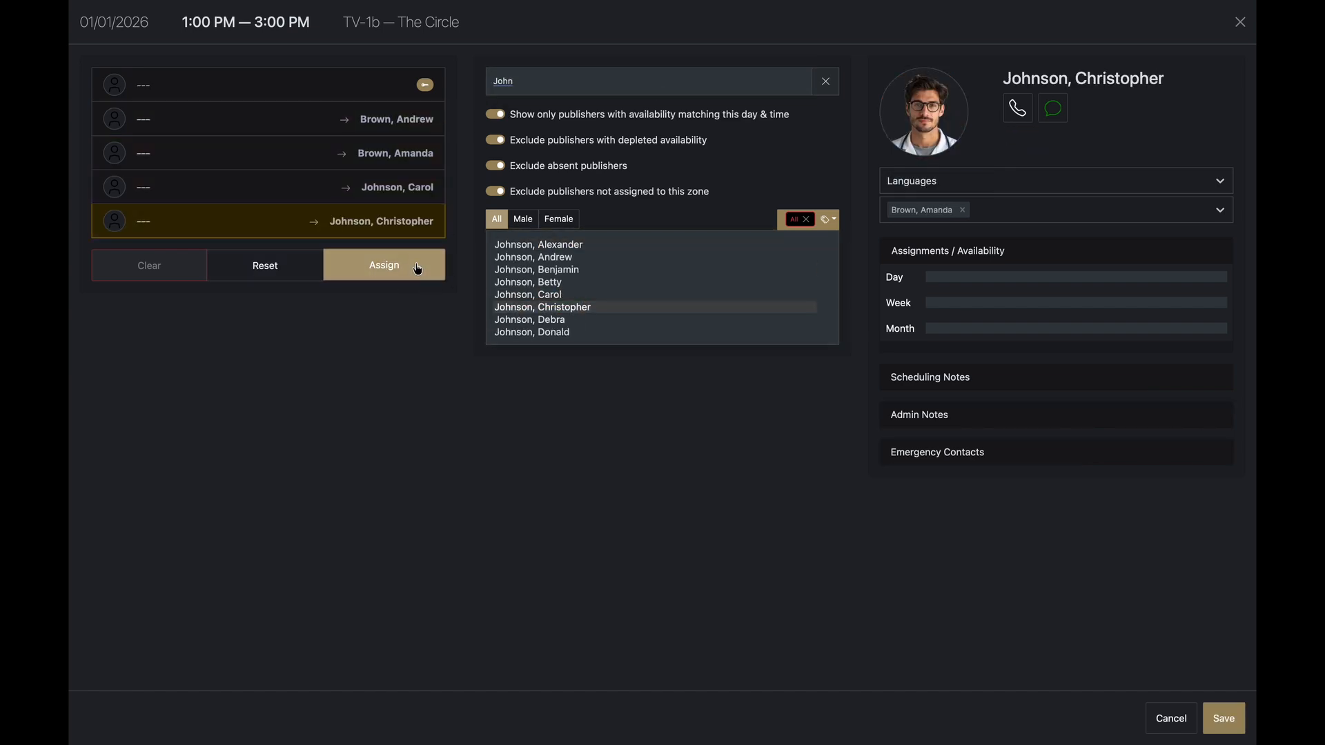
left_click(1223, 718)
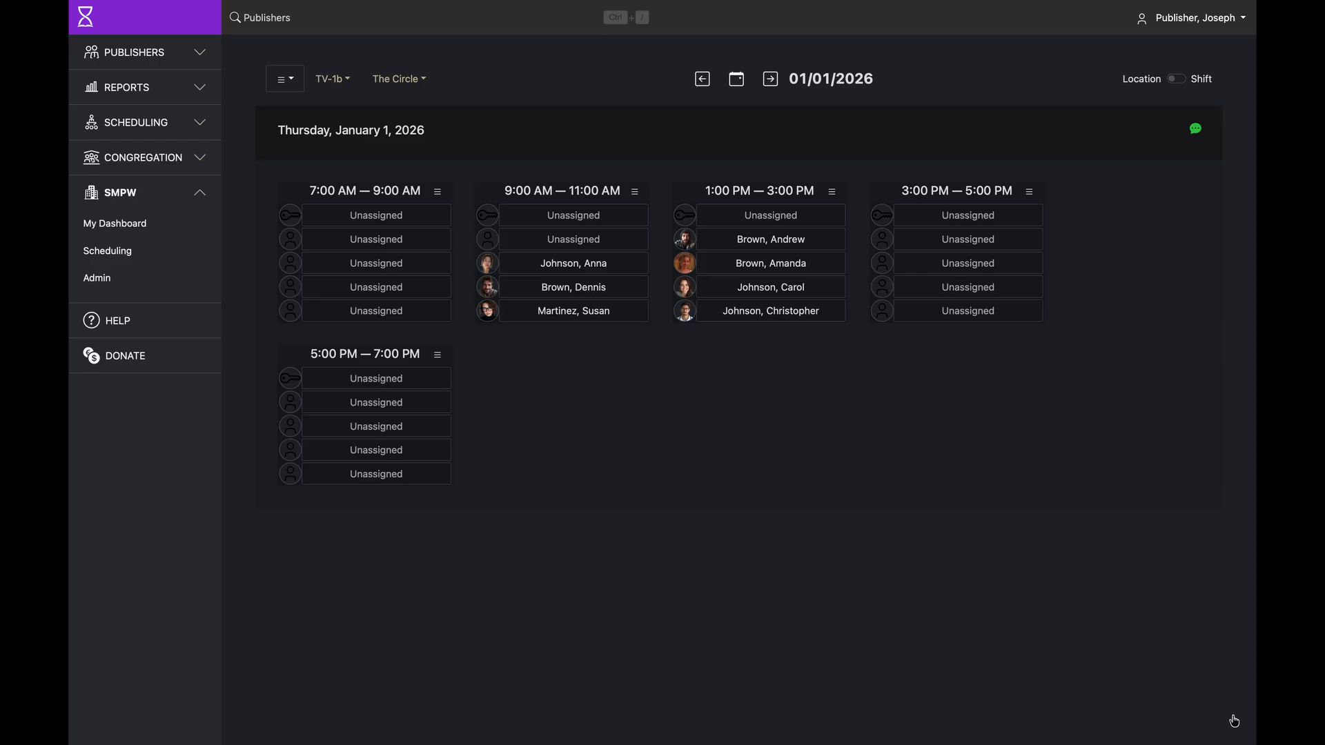
Auto-Fill the remaining TV-1b schedule and display the assignments for The Triangle location.
left_click(287, 80)
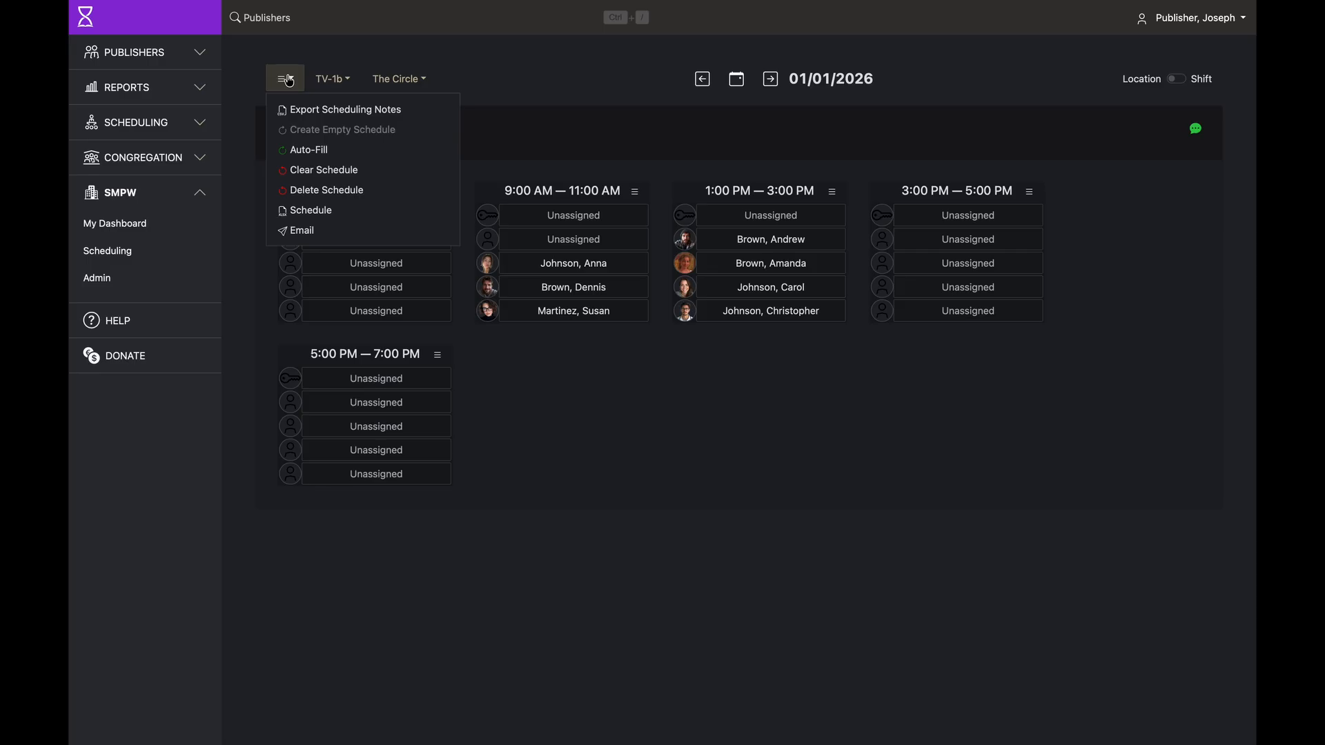
left_click(320, 153)
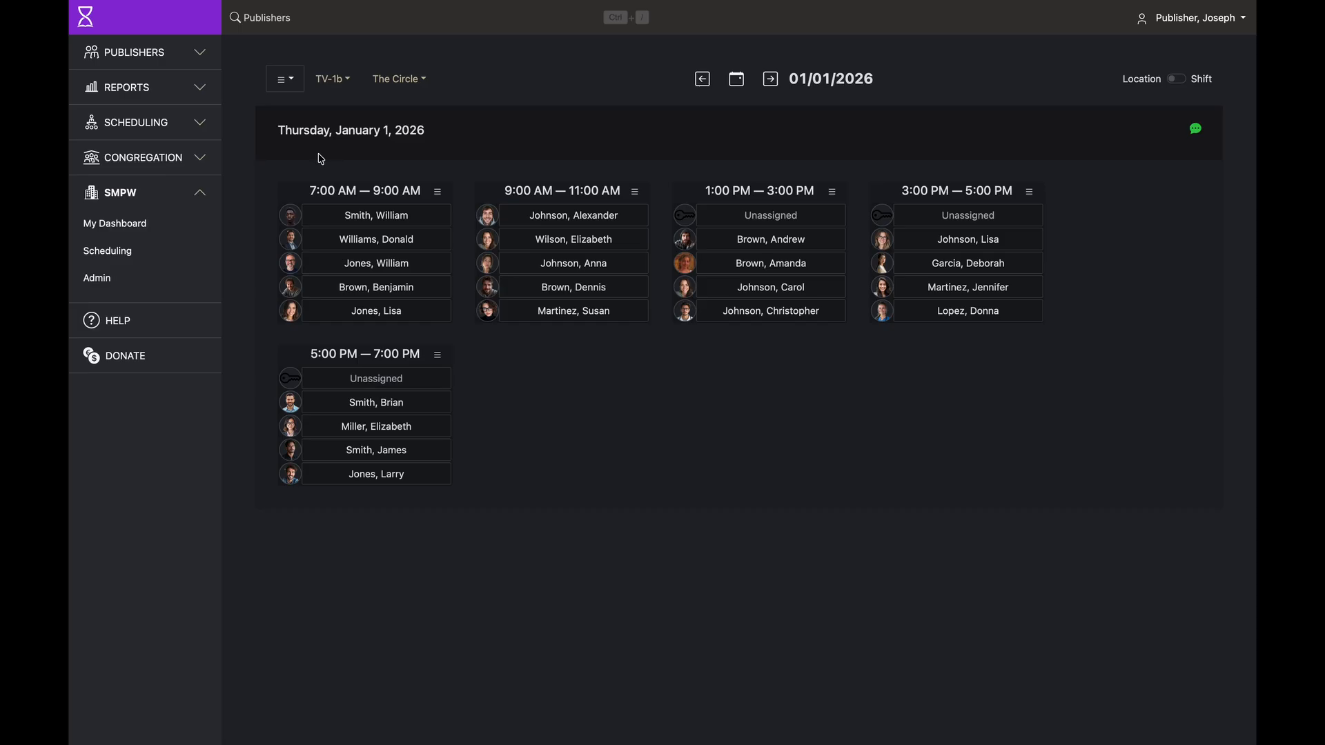
left_click(409, 80)
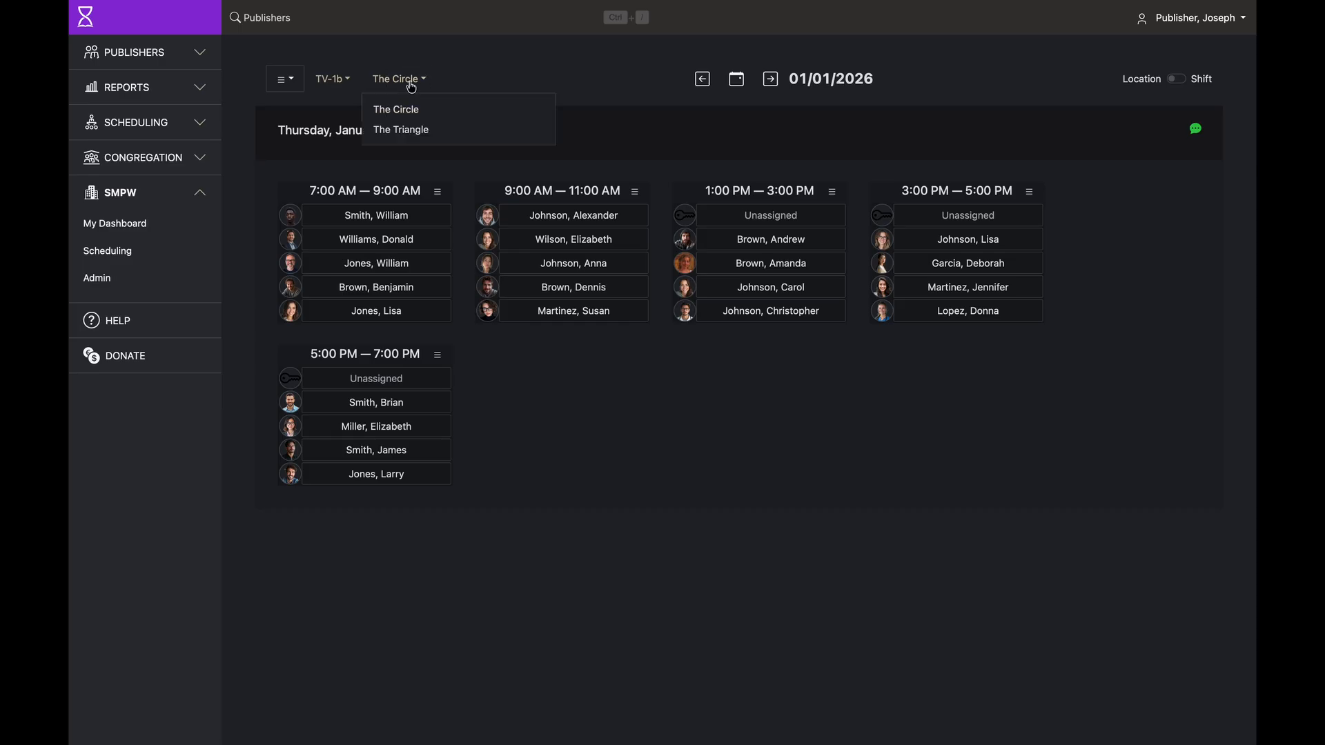
left_click(413, 136)
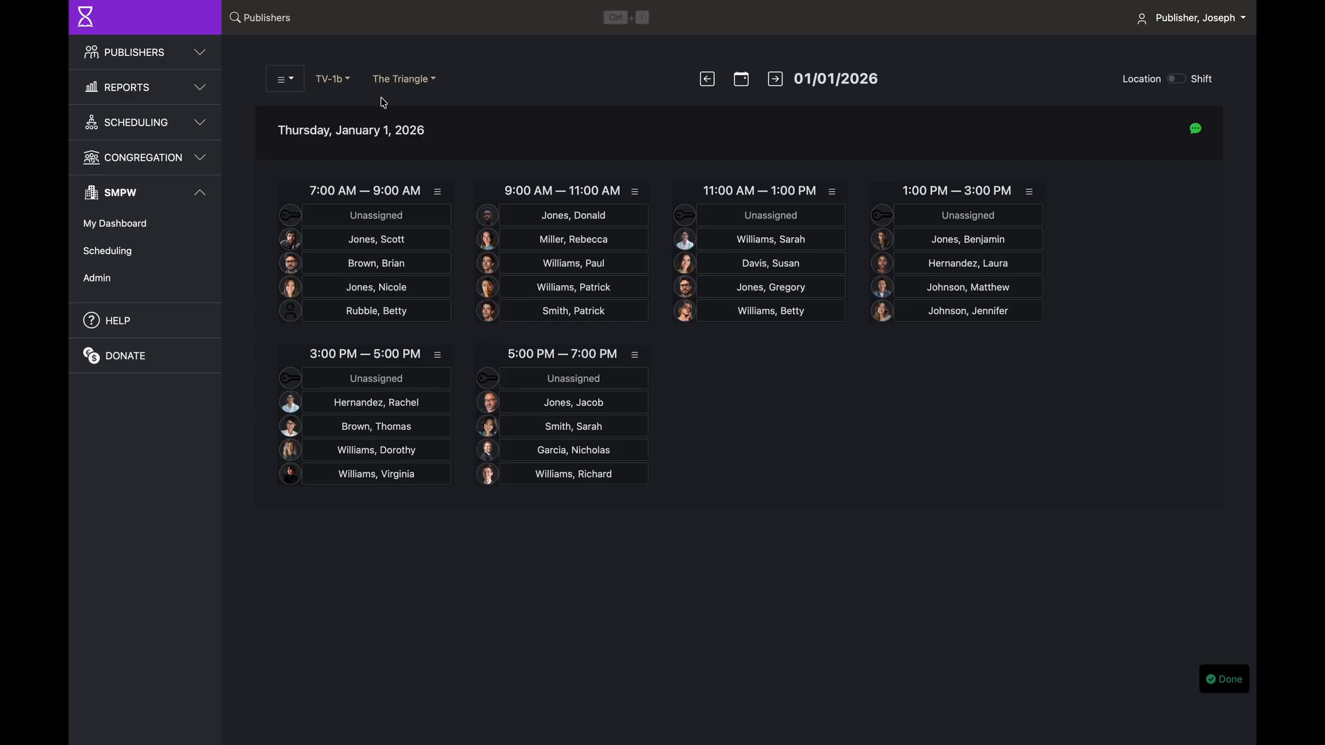
Check the available zones, return to The Circle's schedule and inspect the third slot of its 1:00 PM — 3:00 PM shift.
left_click(332, 79)
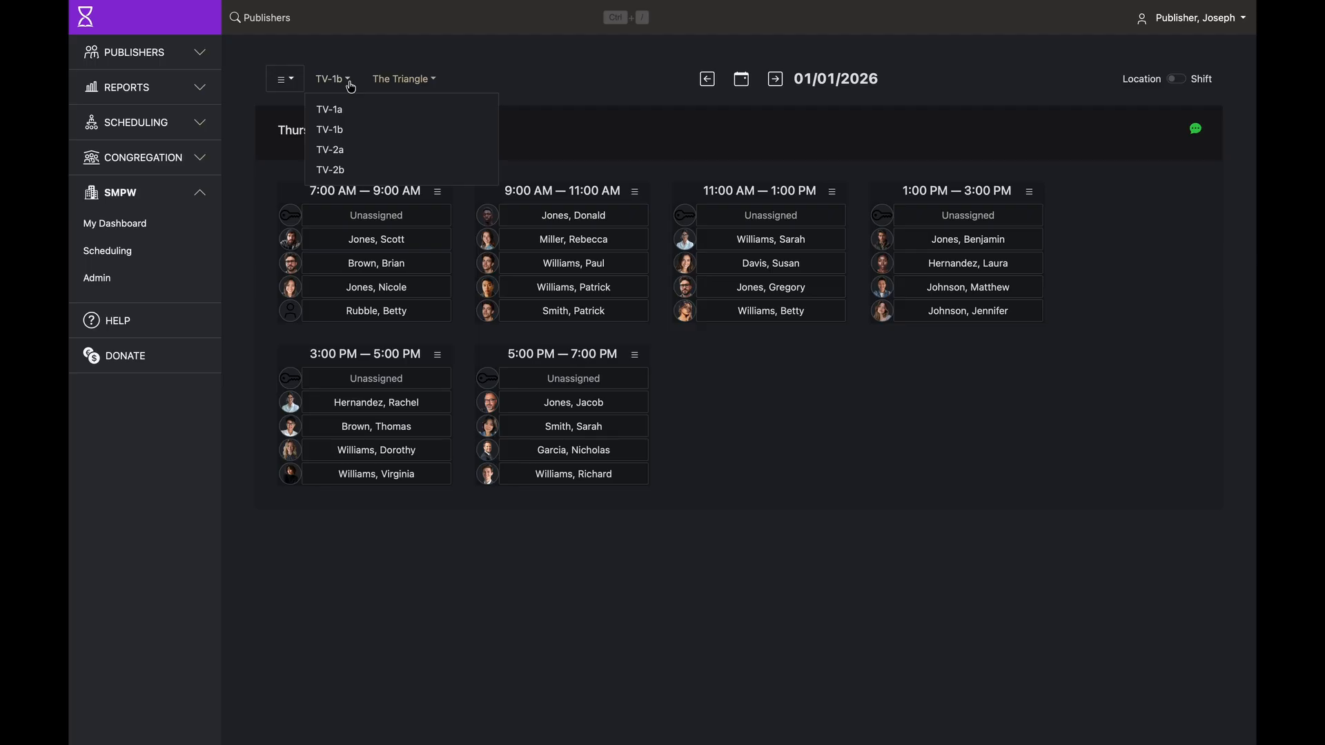
left_click(488, 86)
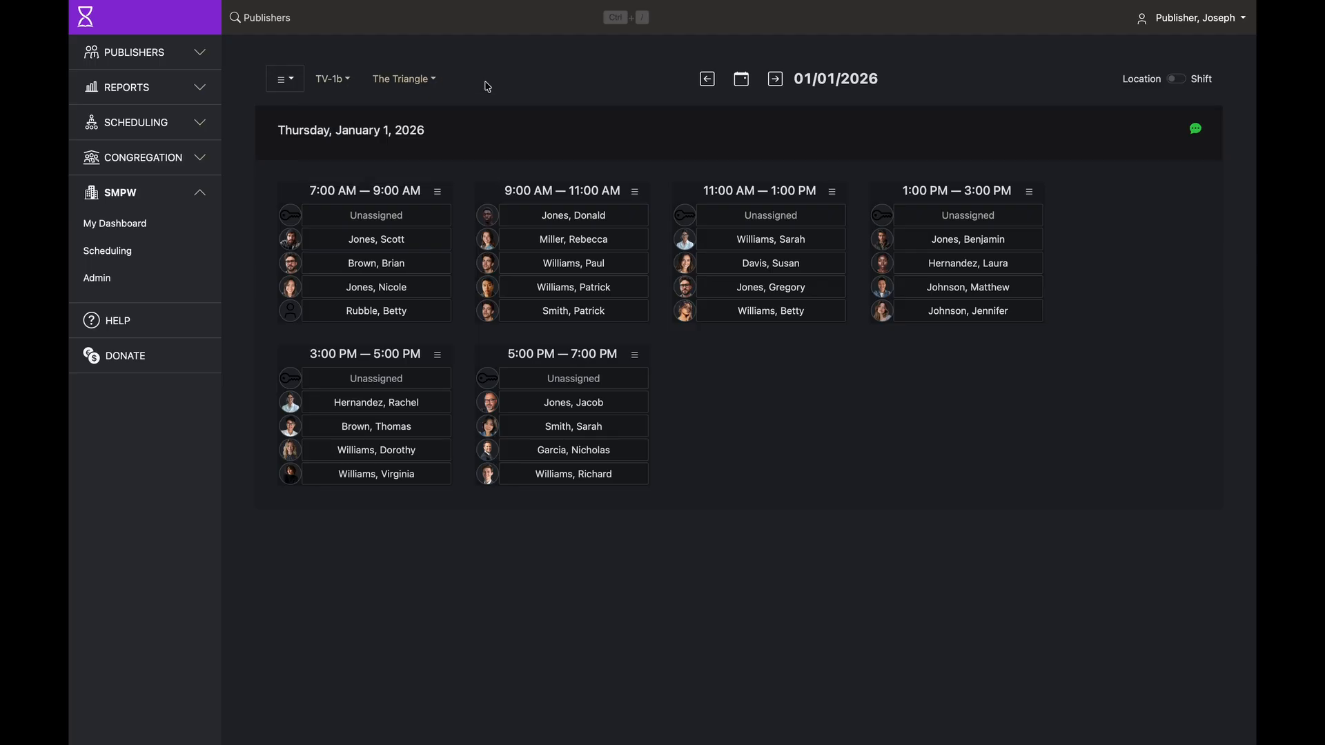
left_click(435, 80)
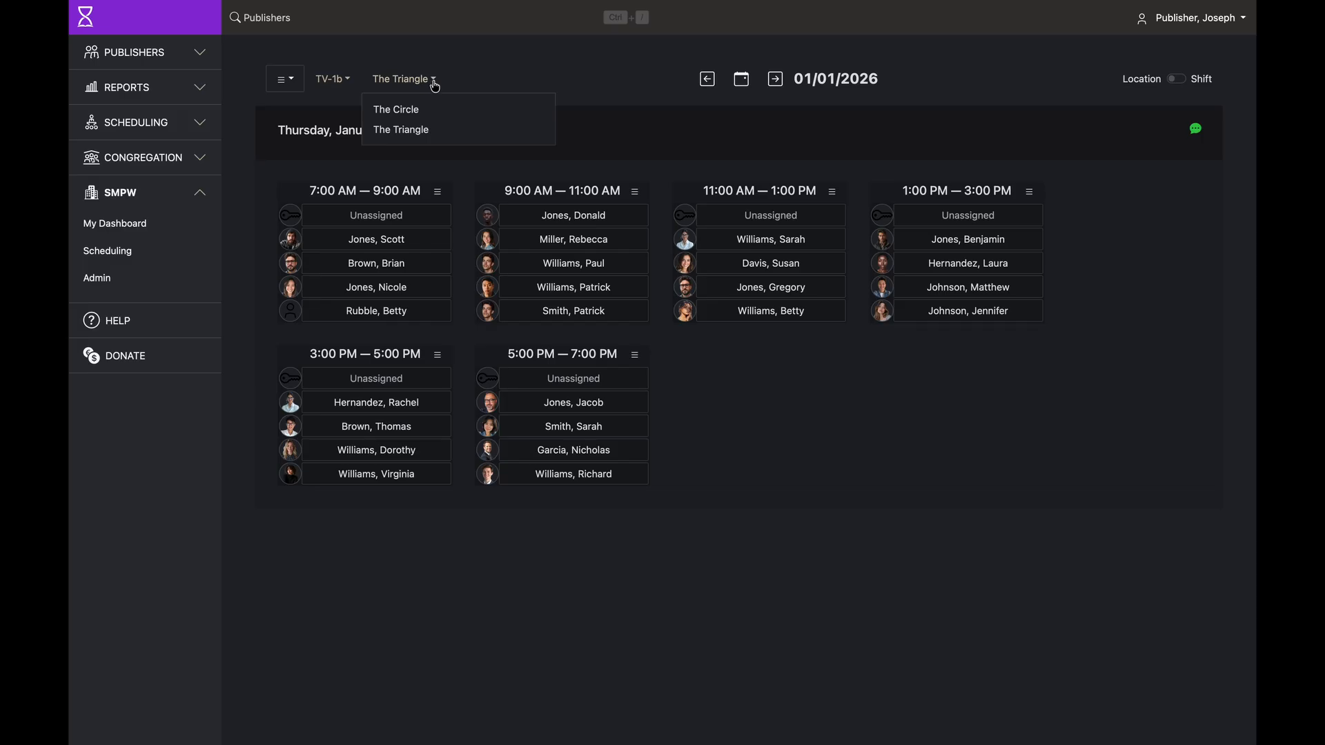
left_click(407, 108)
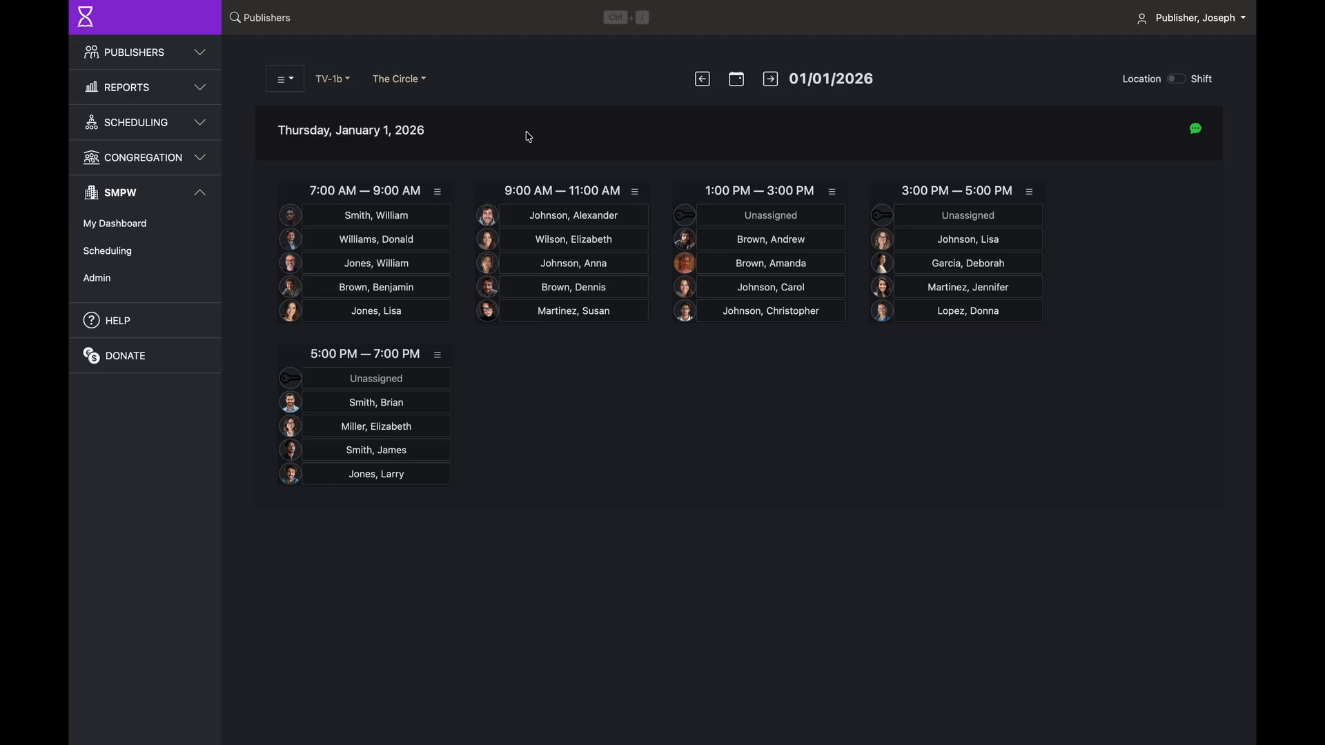
left_click(768, 265)
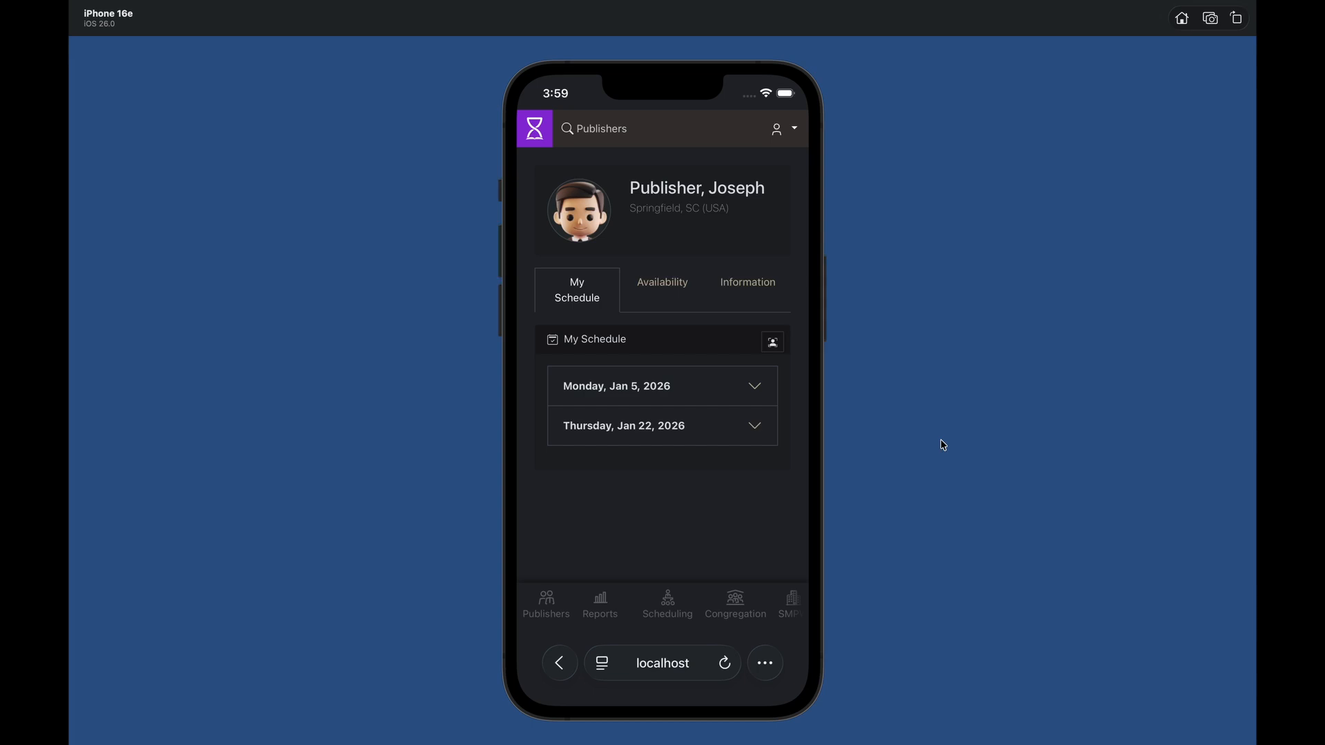
In the iPhone simulator, expand the Monday, Jan 5, 2026 assignment under My Schedule and accept it for the signed-in publisher.
left_click(759, 390)
left_click_drag(792, 459, 777, 230)
left_click_drag(772, 321, 774, 160)
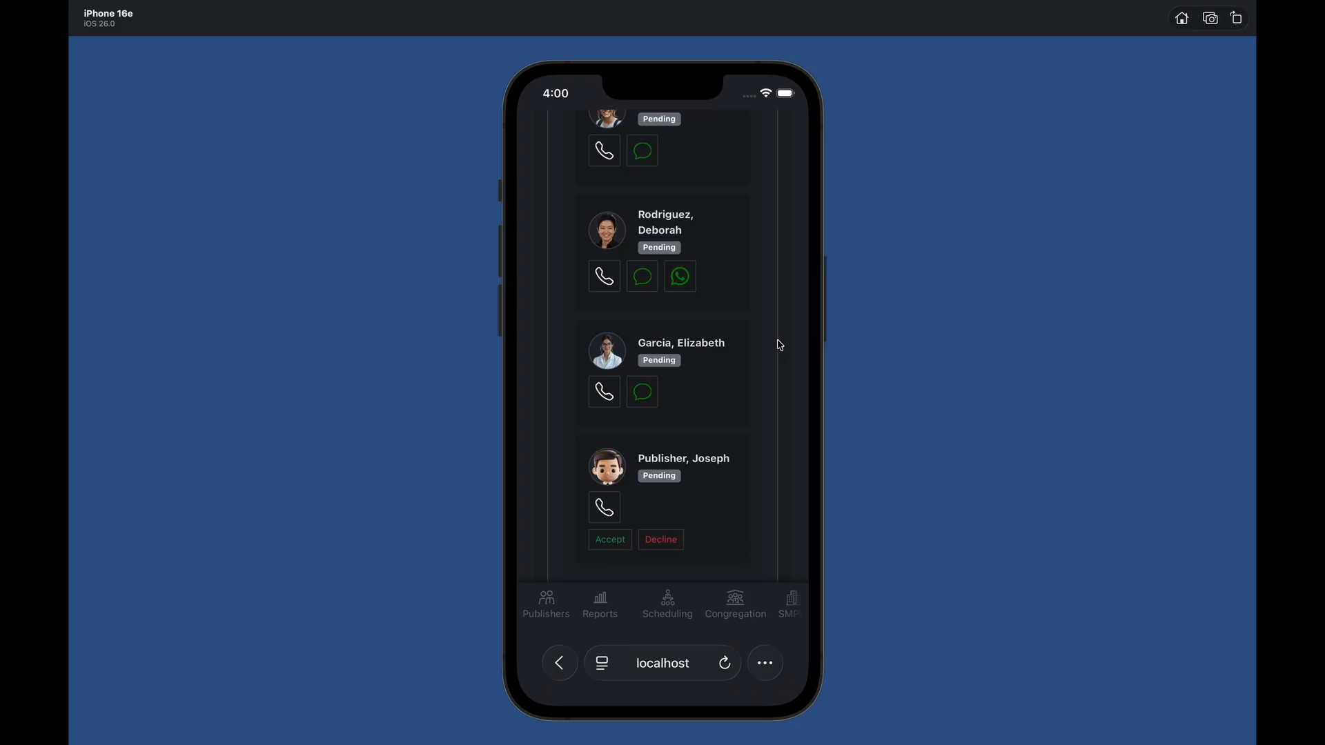
left_click_drag(759, 400, 756, 277)
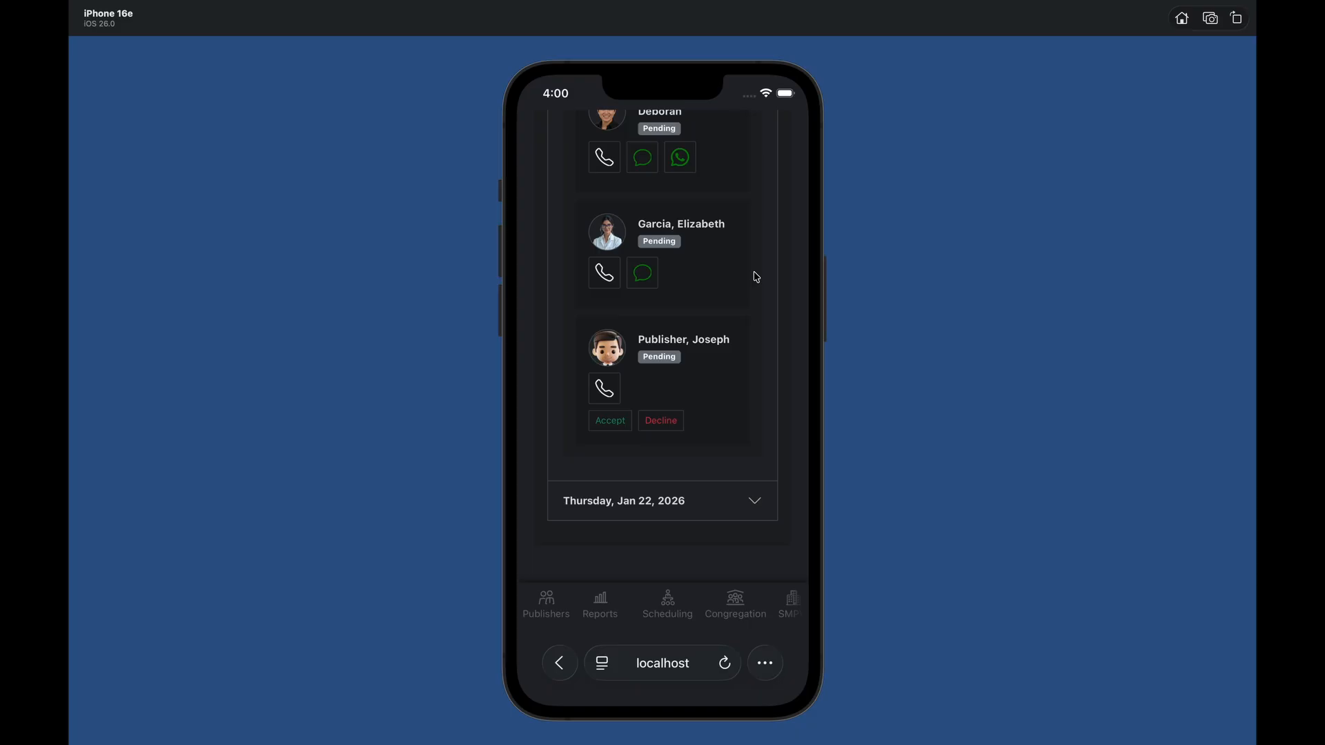
left_click(612, 423)
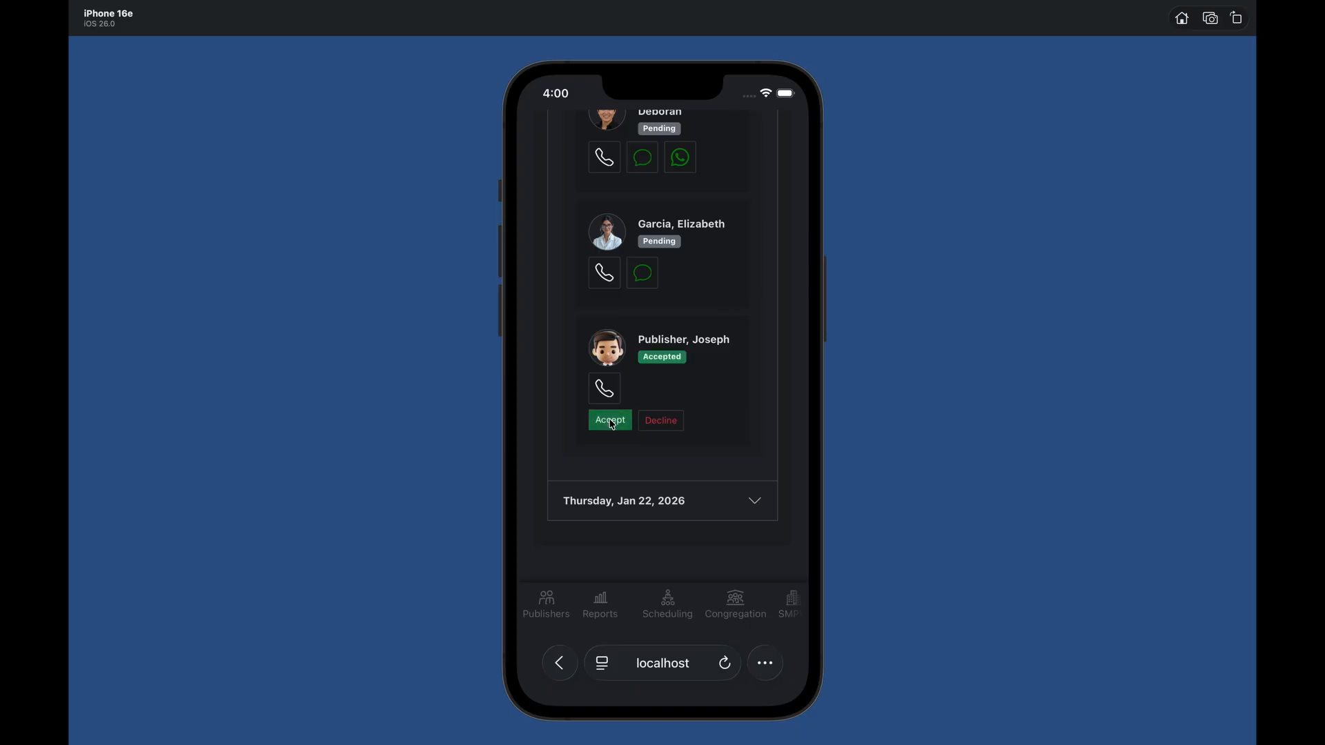
Expand the Thursday, Jan 22, 2026 assignment and accept the 1:00 PM — 3:00 PM shift at The Circle.
left_click(757, 510)
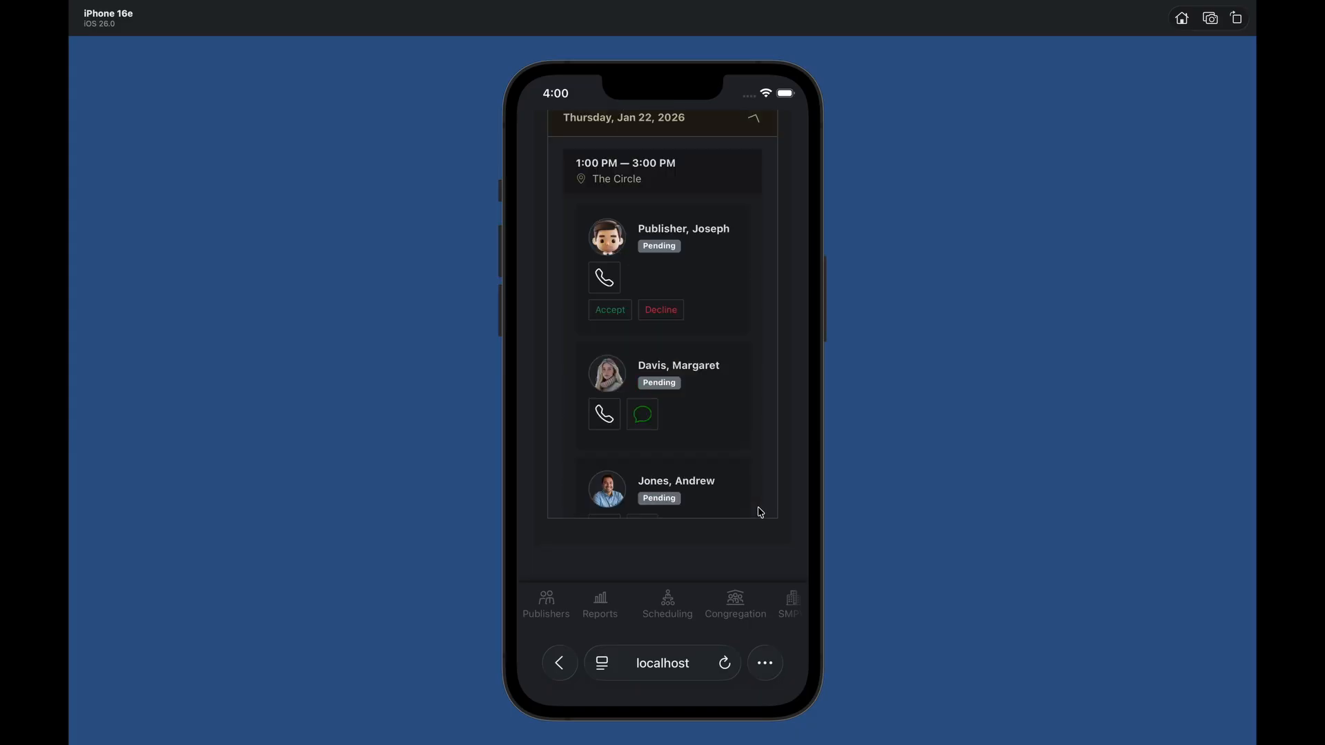
left_click_drag(760, 364, 760, 586)
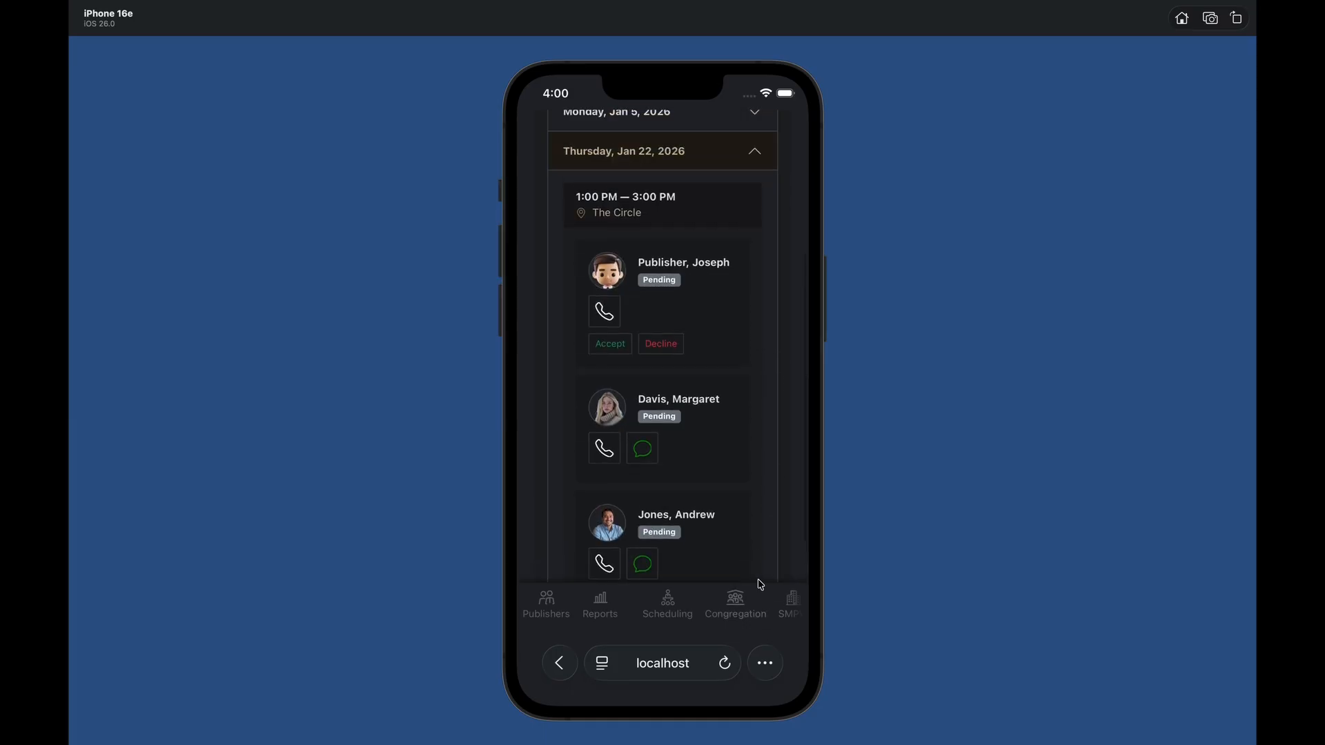
left_click(616, 347)
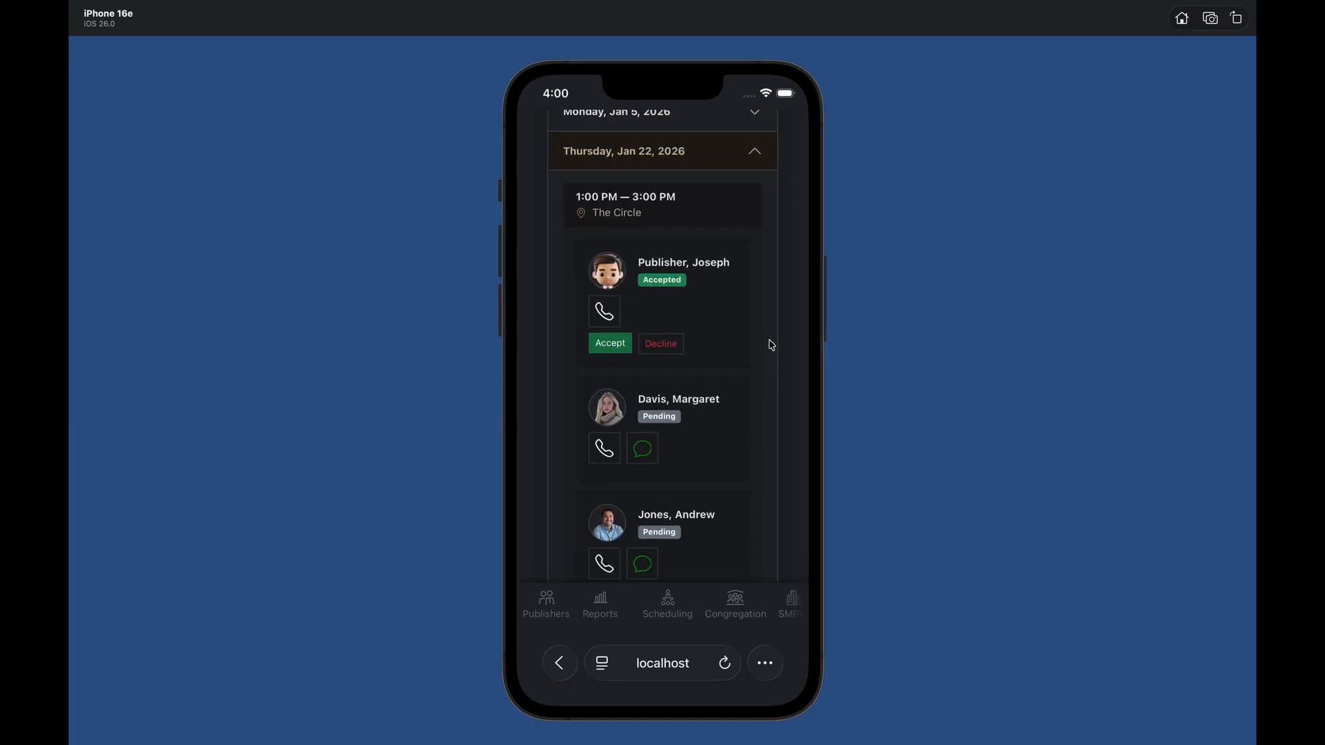
left_click_drag(777, 343, 777, 526)
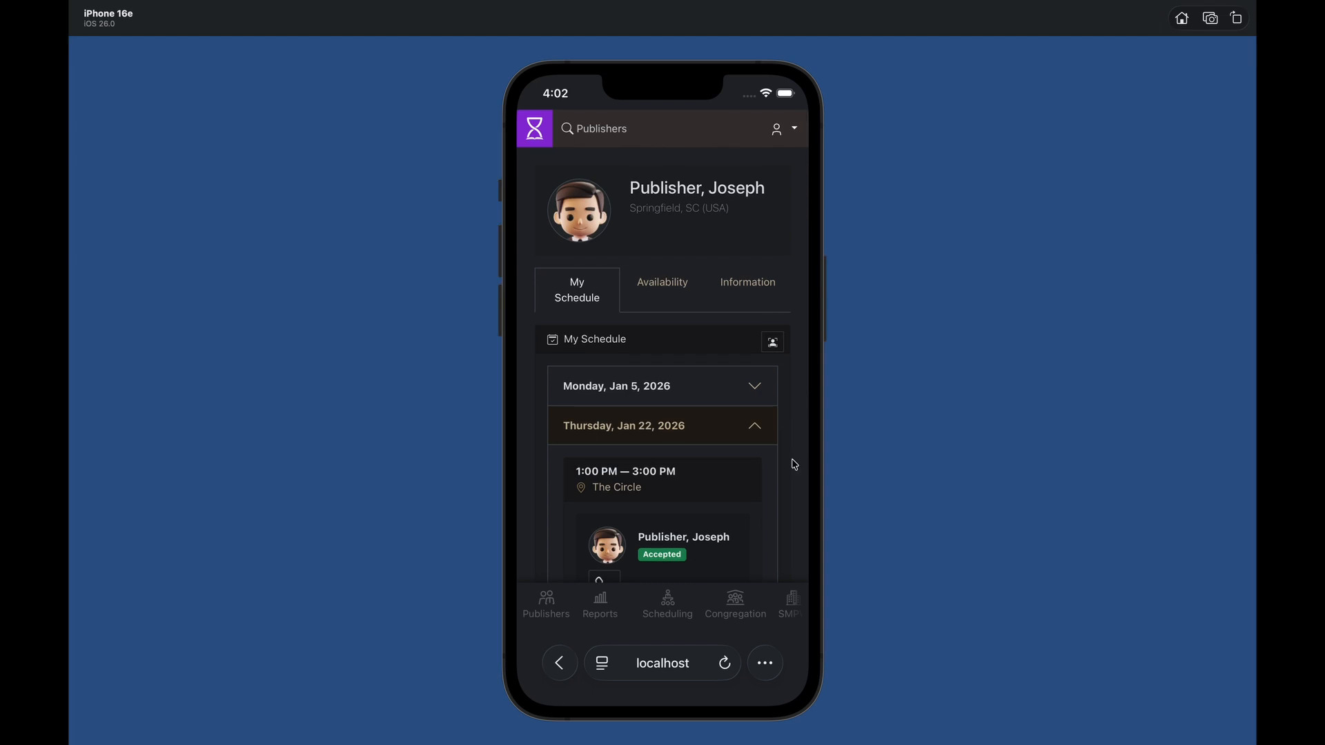
Examine The Circle's location photo and notes, collapse its details and return to My Schedule.
left_click(623, 488)
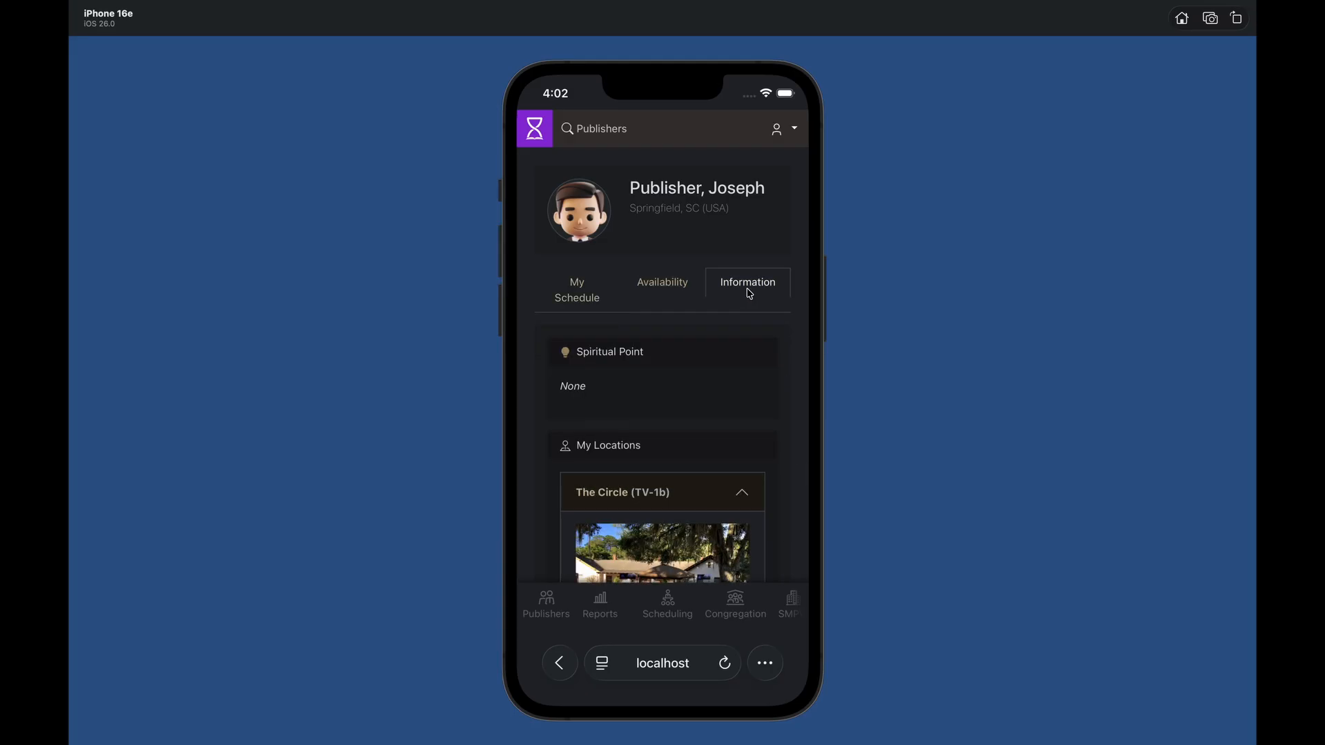
left_click(776, 535)
left_click_drag(776, 535, 753, 209)
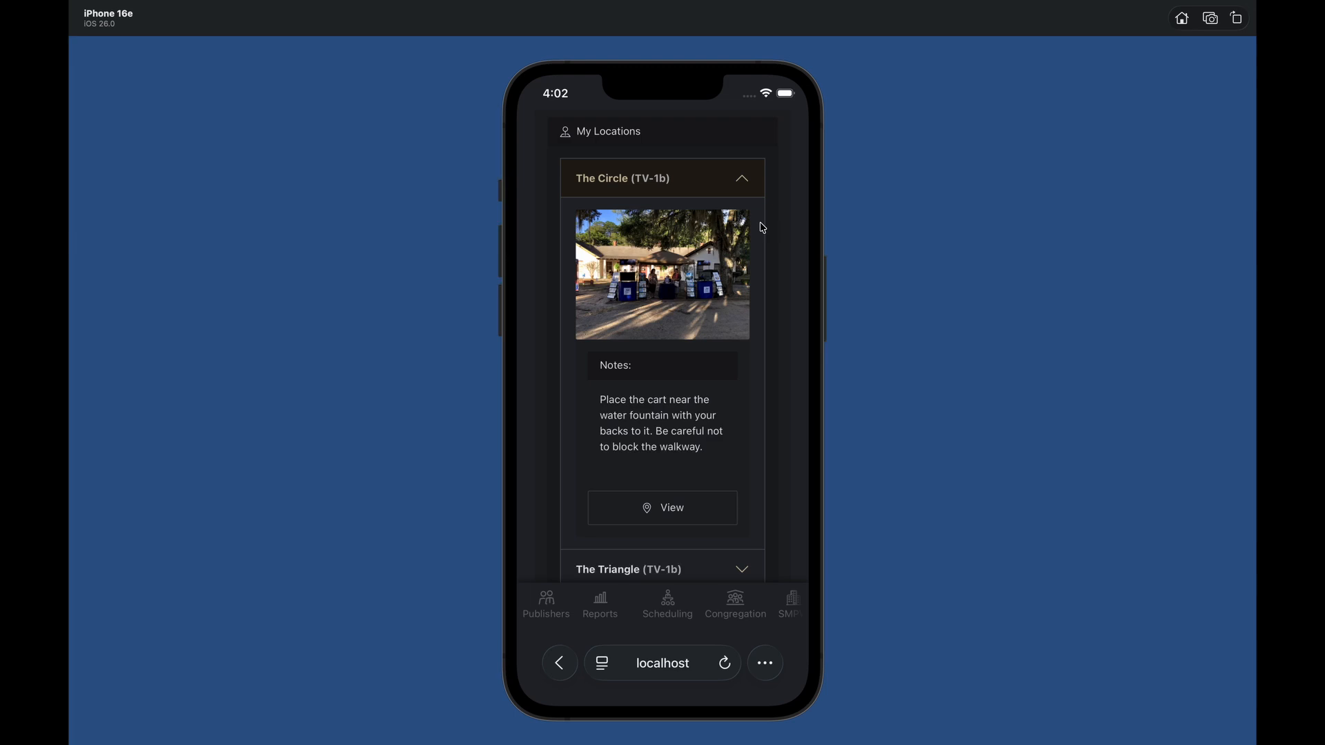
left_click(743, 178)
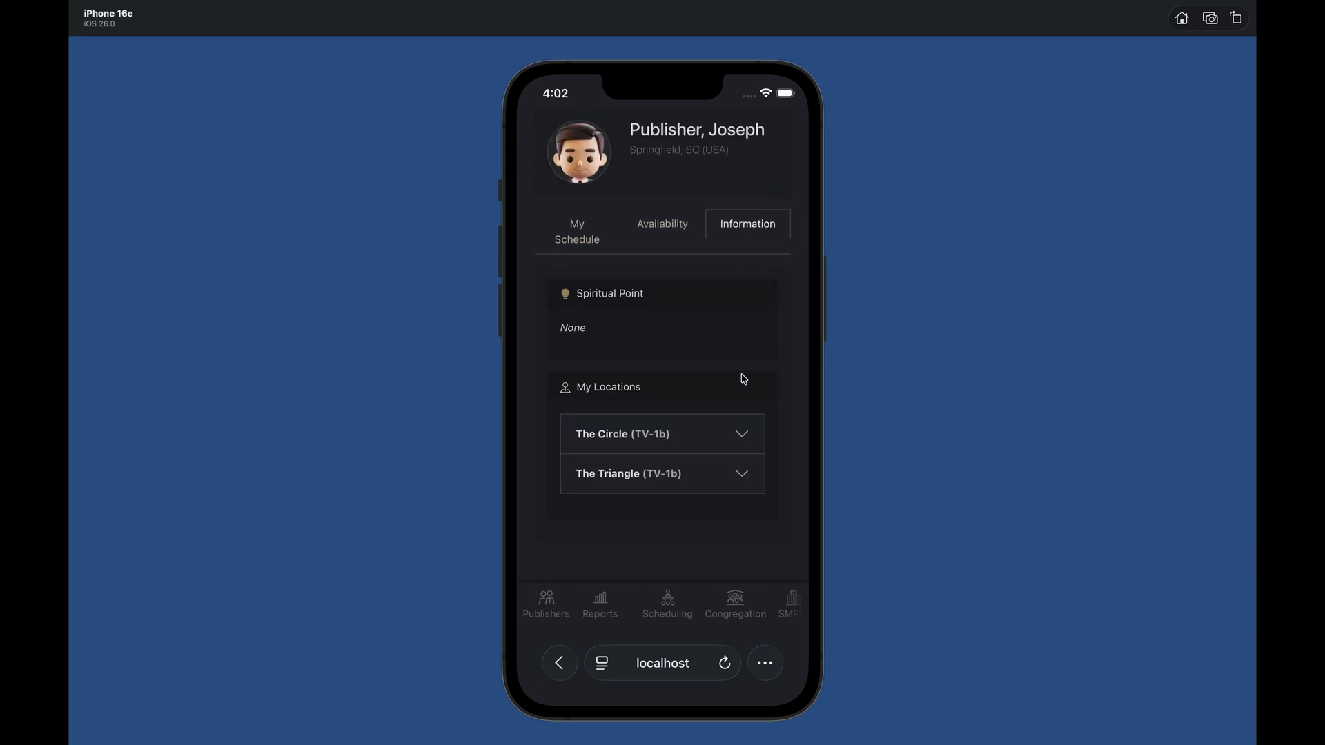
left_click(583, 241)
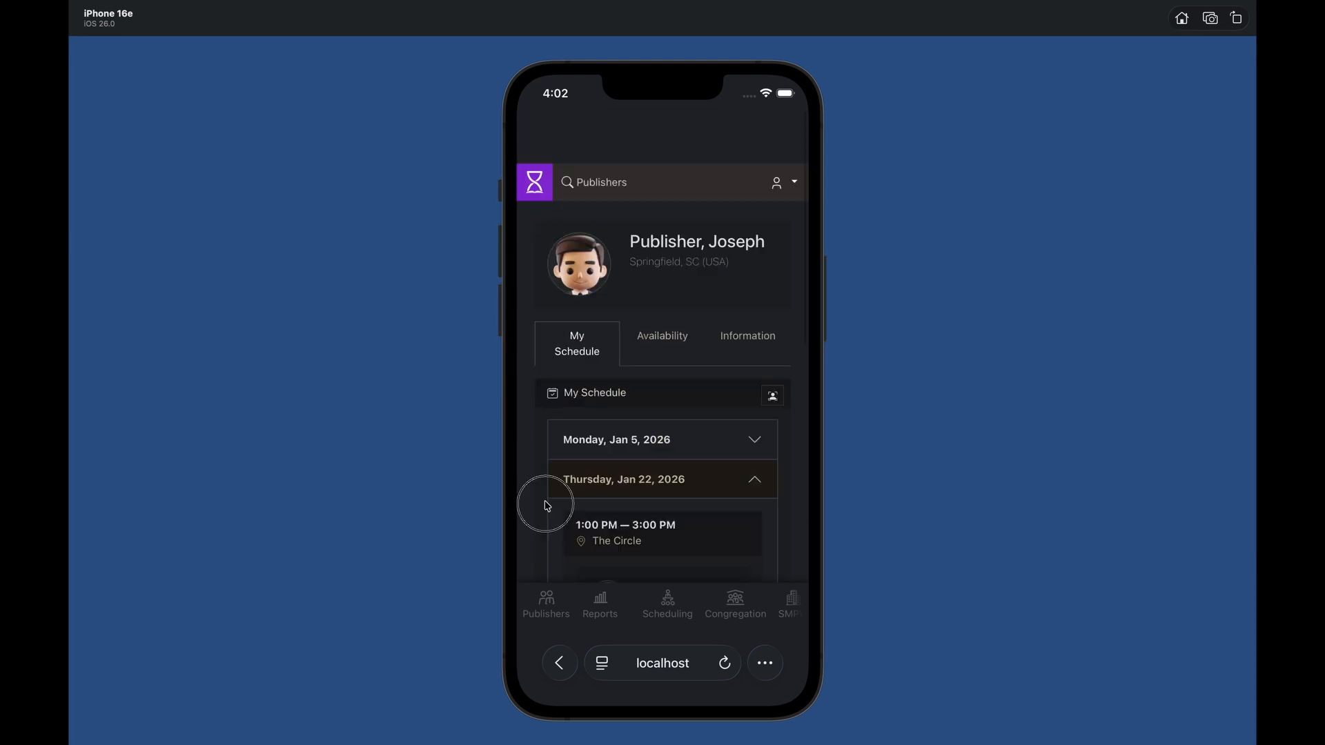
scroll(544, 506, "down", 2)
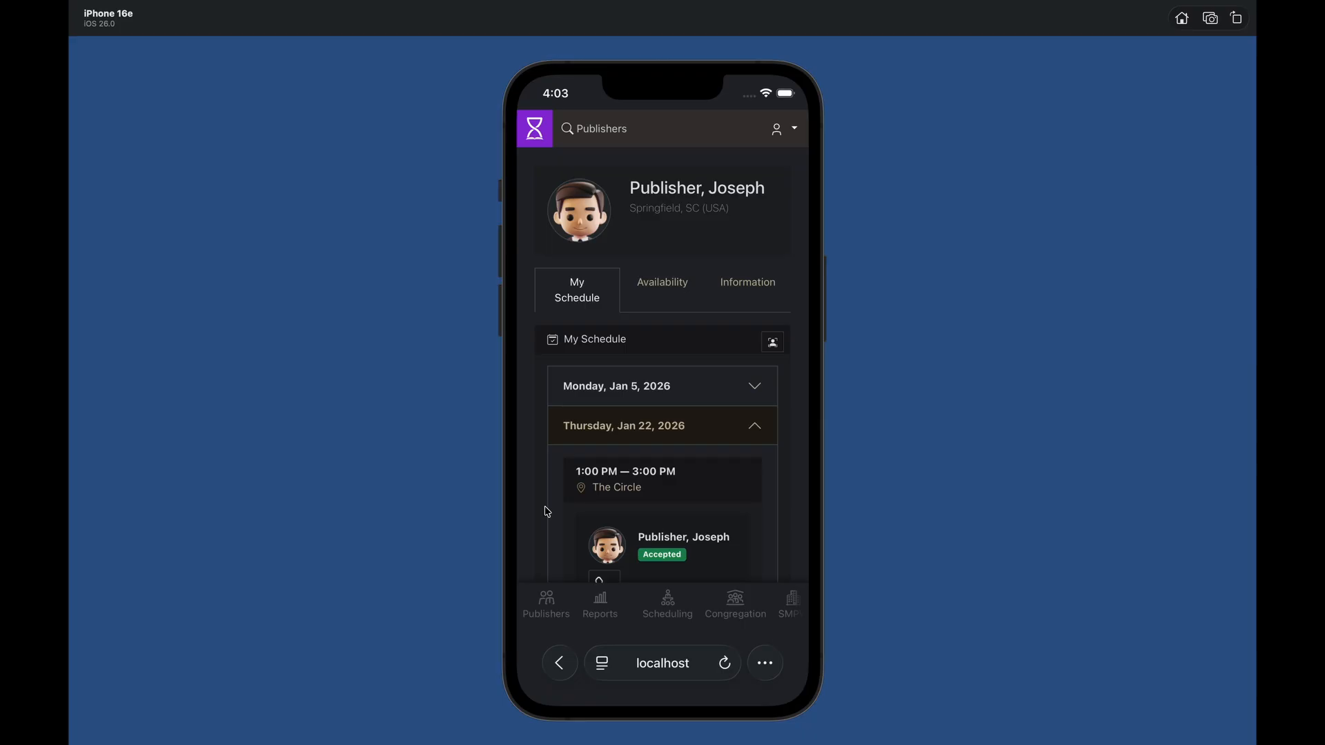
Turn on impersonation and choose another publisher from the Brown surnames to display their schedule.
left_click(772, 342)
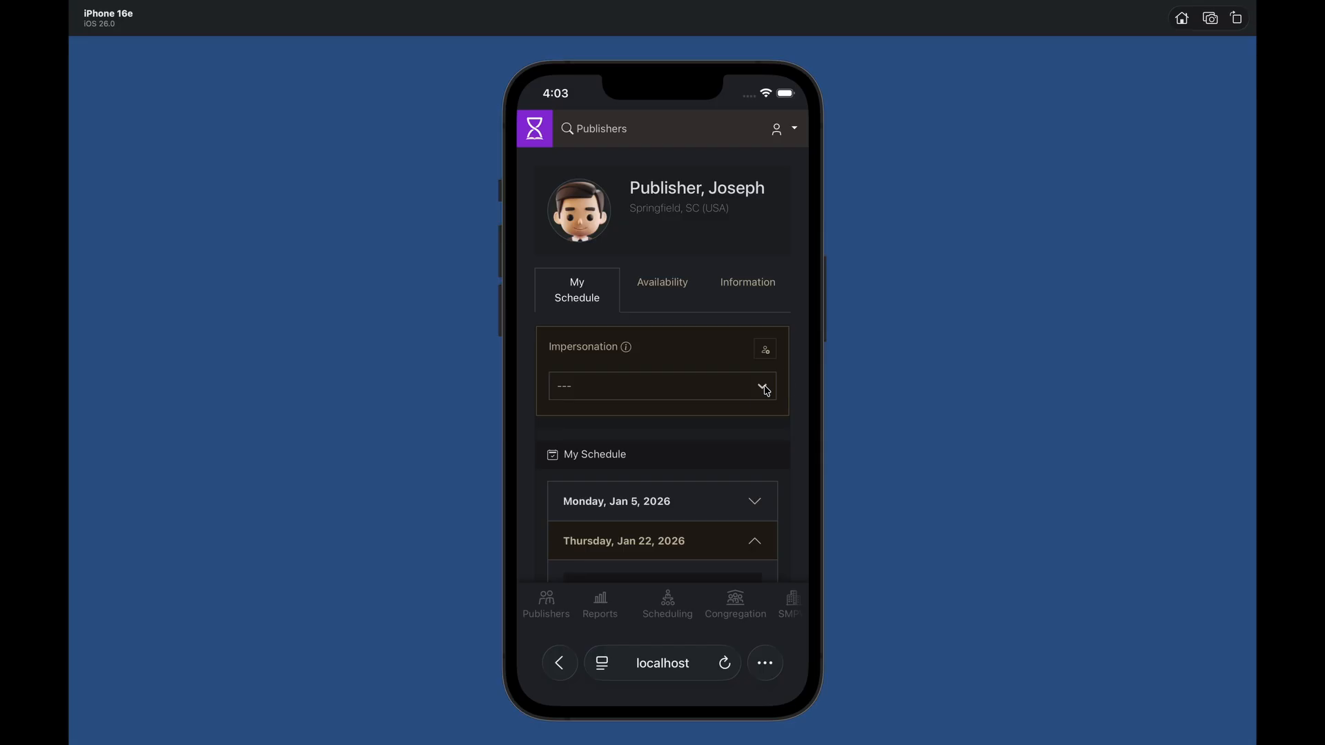
left_click(766, 387)
scroll(736, 449, "down", 5)
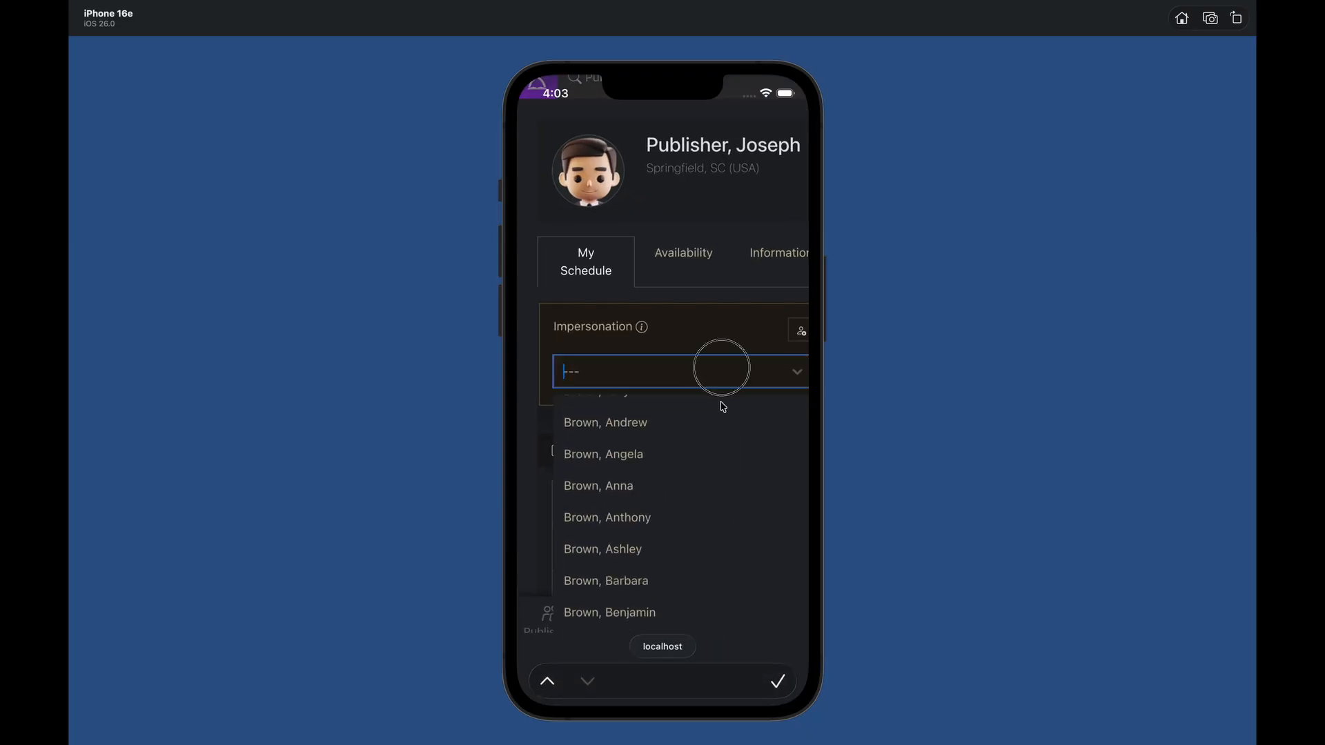
left_click(626, 532)
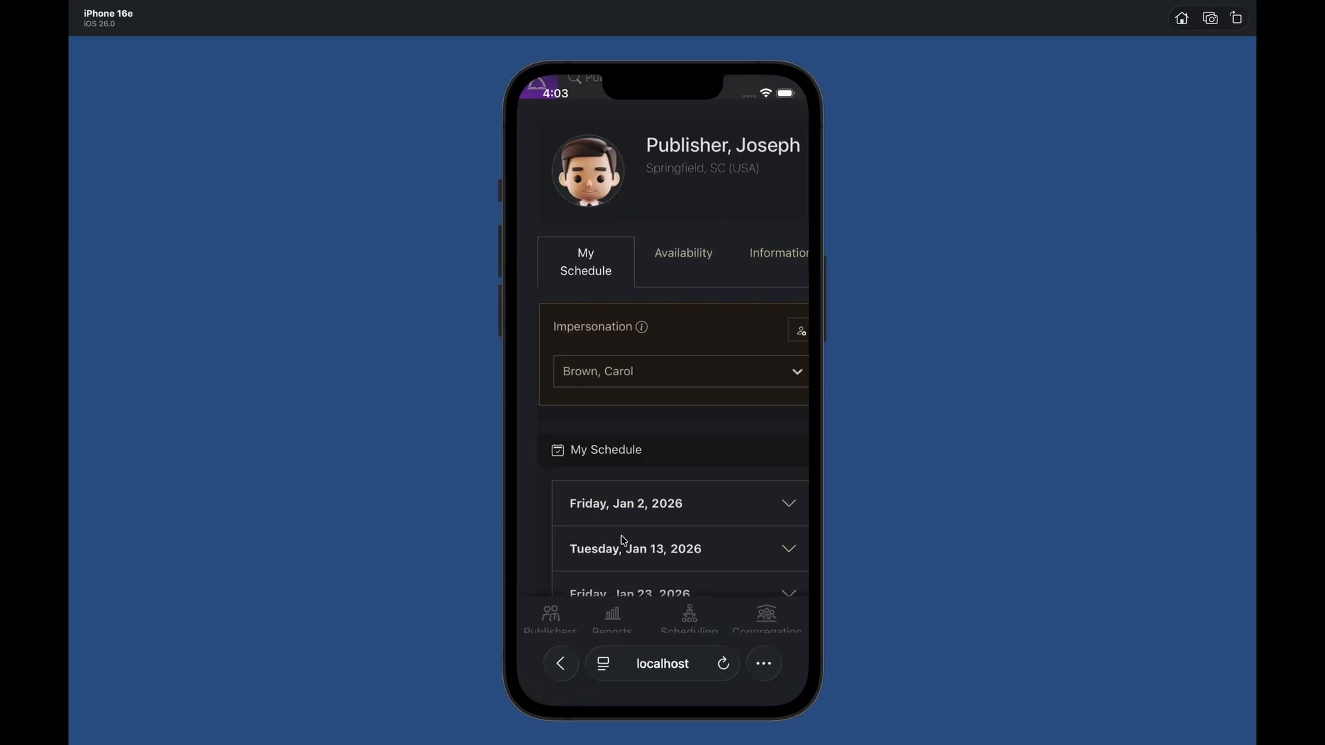
Examine the impersonated publisher's Friday, Jan 2, 2026 shift at The Triangle and end the impersonation.
left_click_drag(794, 528, 795, 346)
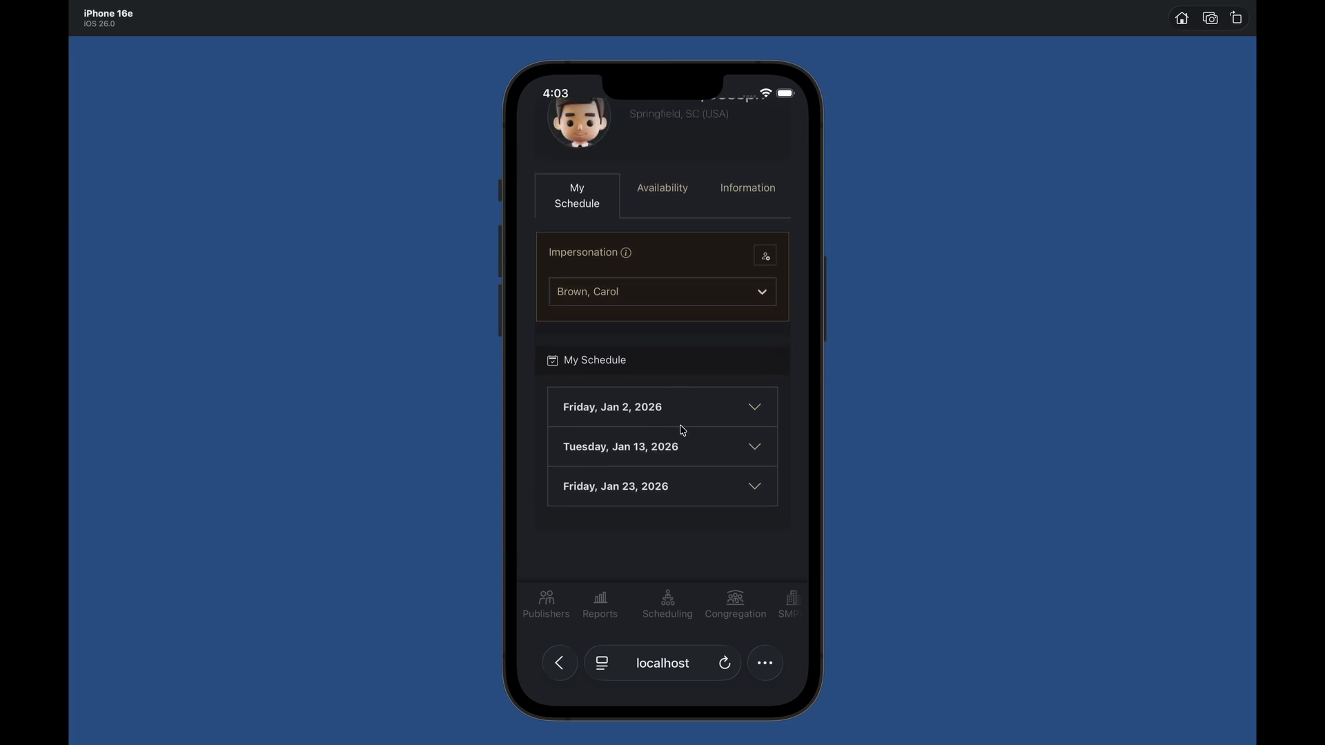
left_click(698, 416)
left_click_drag(790, 526, 784, 325)
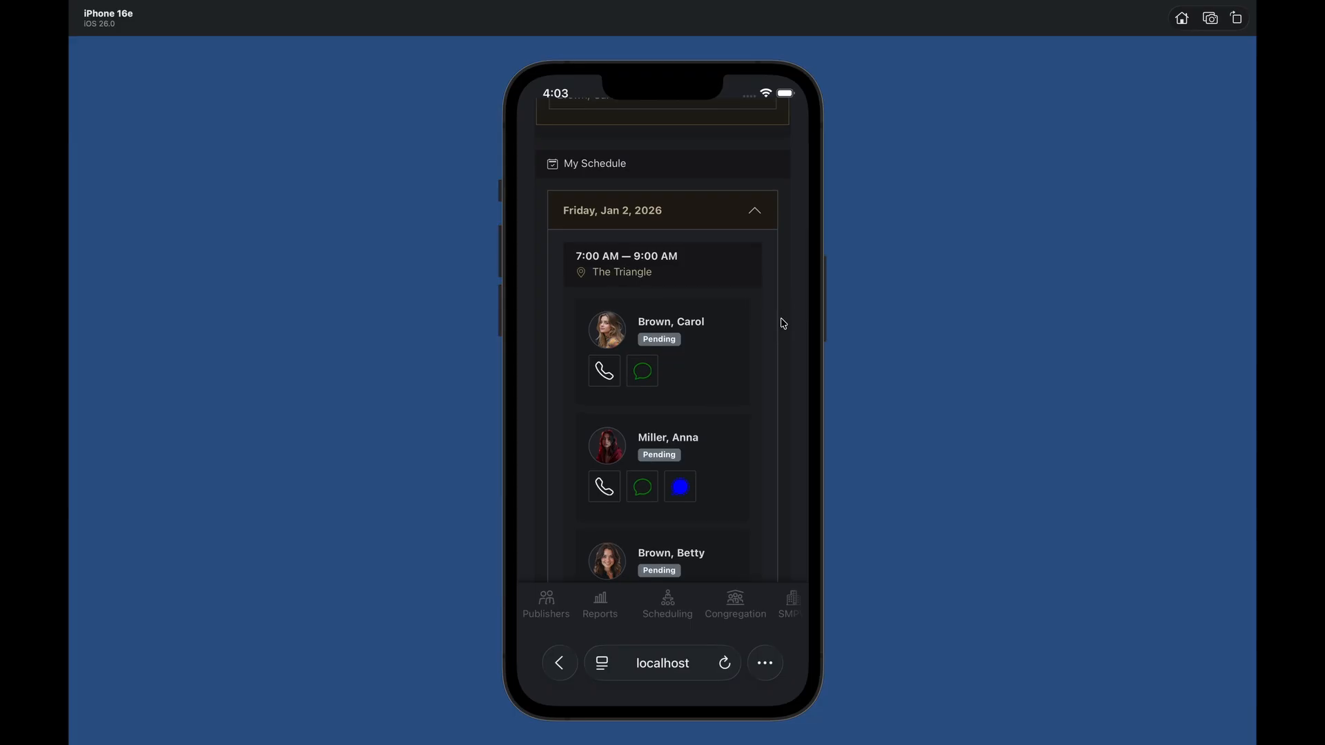
left_click_drag(787, 254, 789, 479)
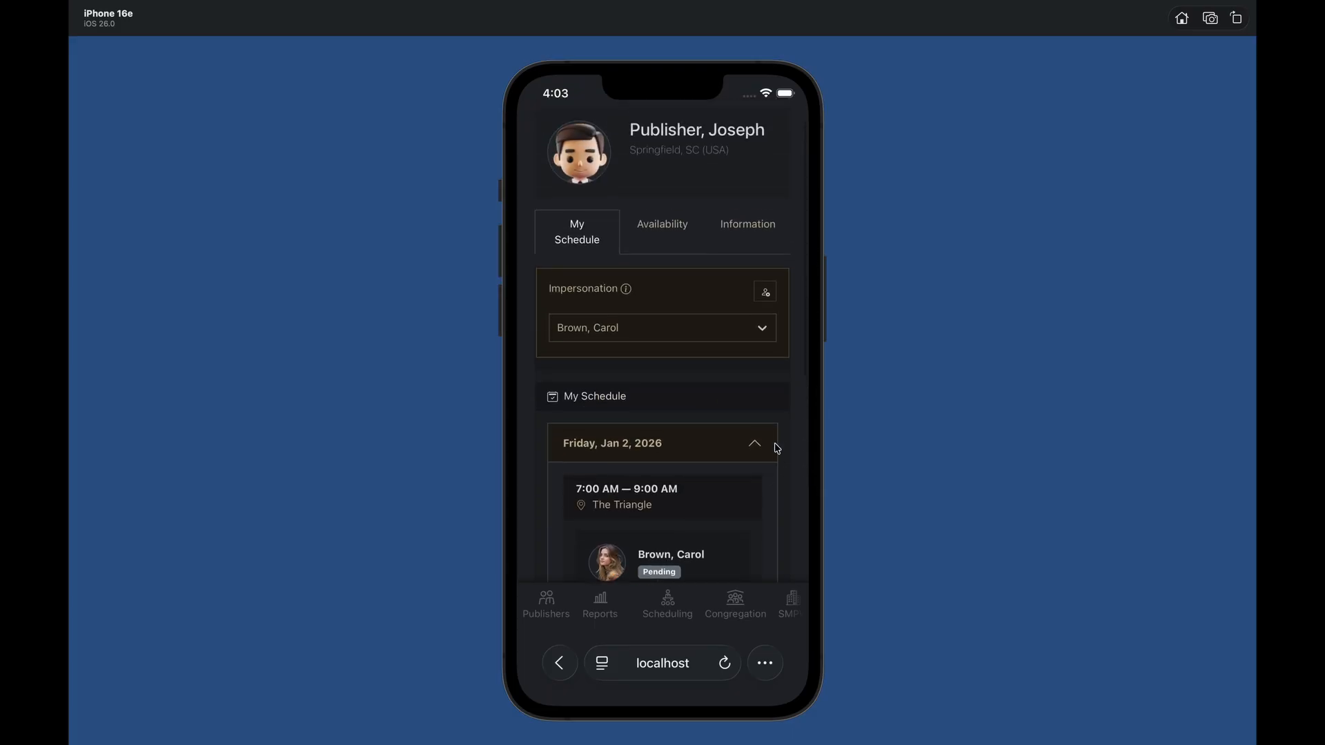
left_click(769, 295)
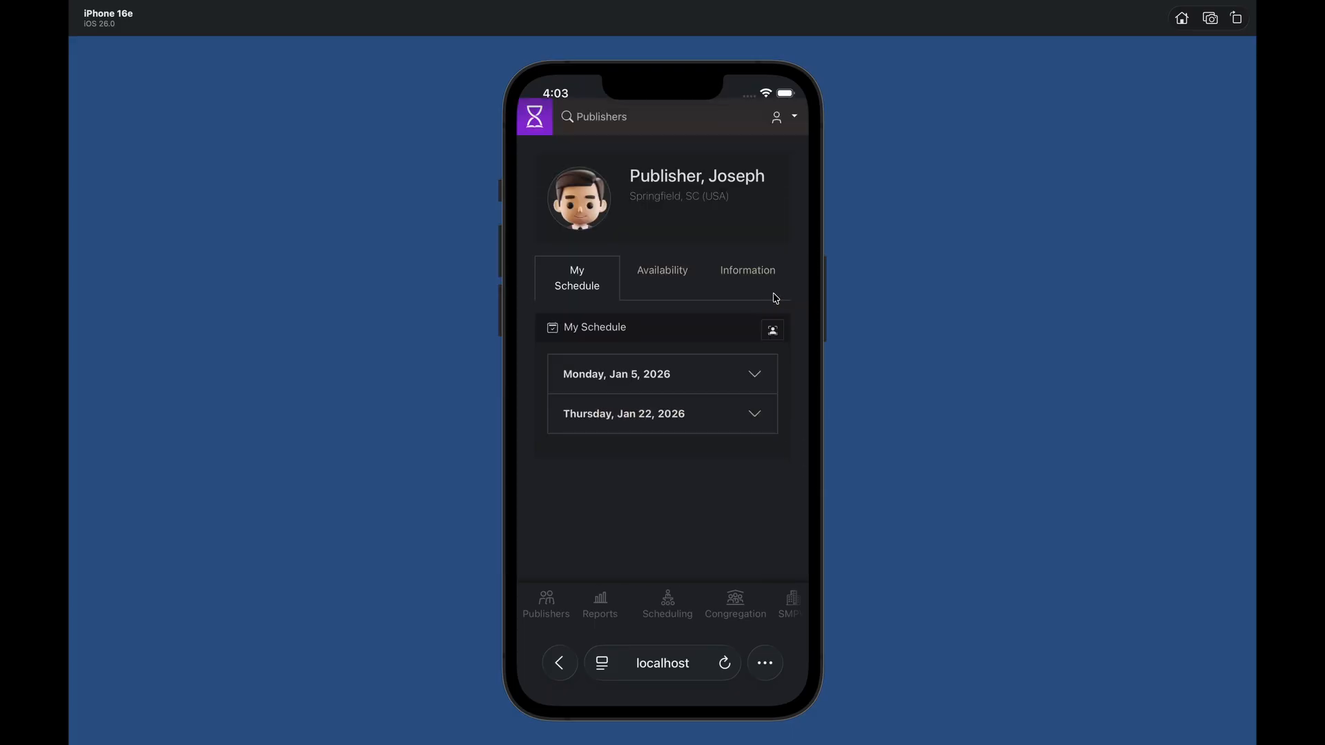